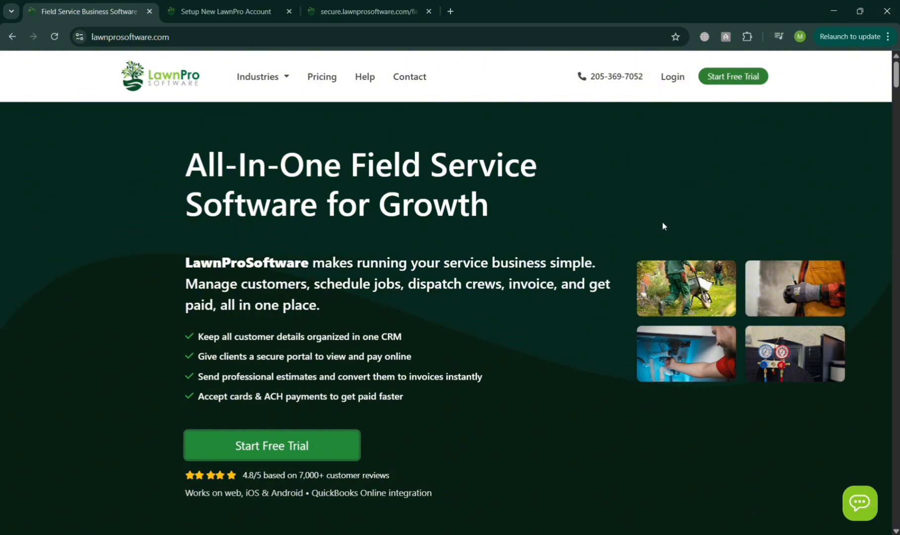
# - Look through the LawnPro homepage's client portal, invoice automation, quotes, industry and time tracking sections, and return to the start of the page
pyautogui.scroll(-2, 681, 216)
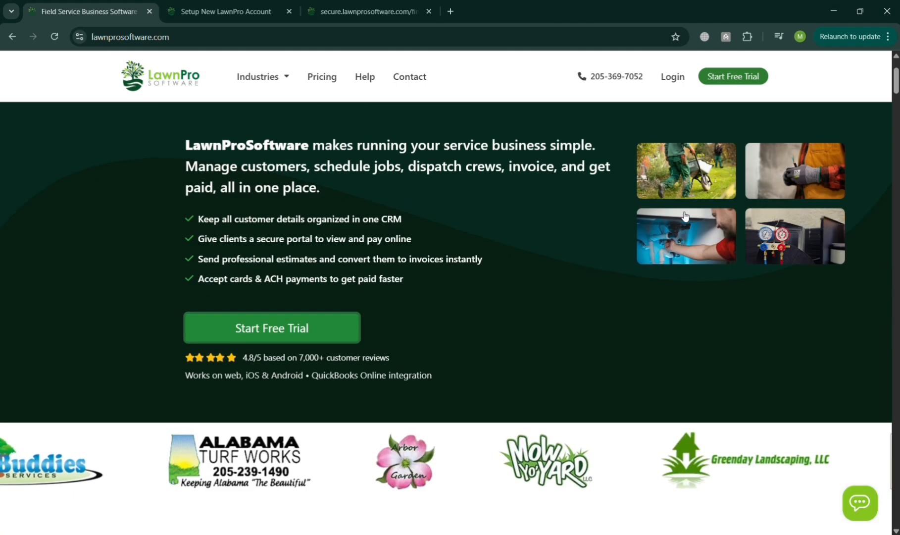
pyautogui.scroll(-4, 682, 216)
pyautogui.scroll(-3, 685, 217)
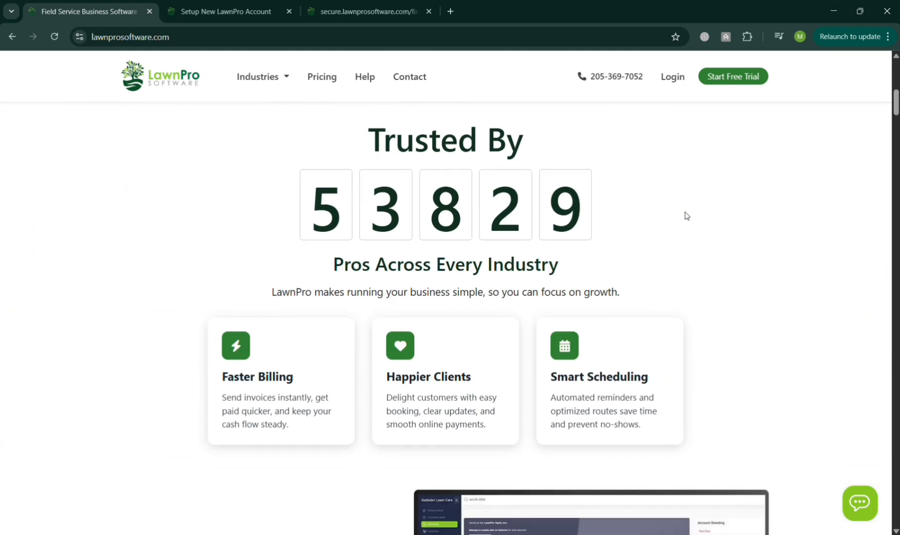
pyautogui.scroll(-2, 686, 215)
pyautogui.scroll(-5, 690, 215)
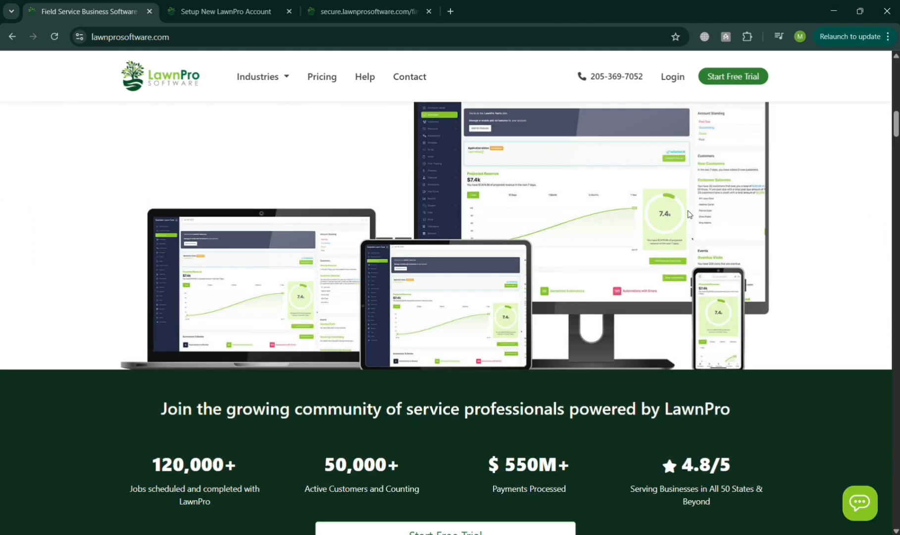
pyautogui.scroll(-8, 690, 215)
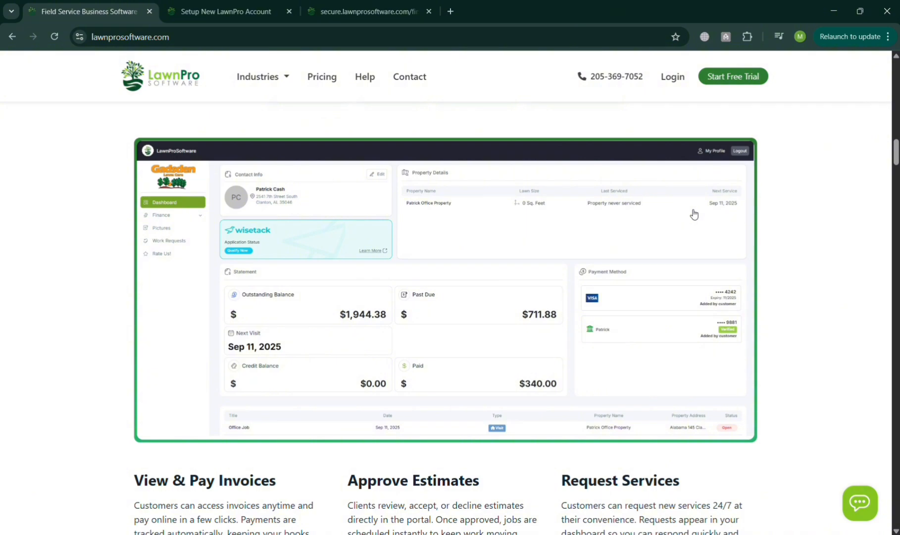
pyautogui.scroll(-4, 436, 258)
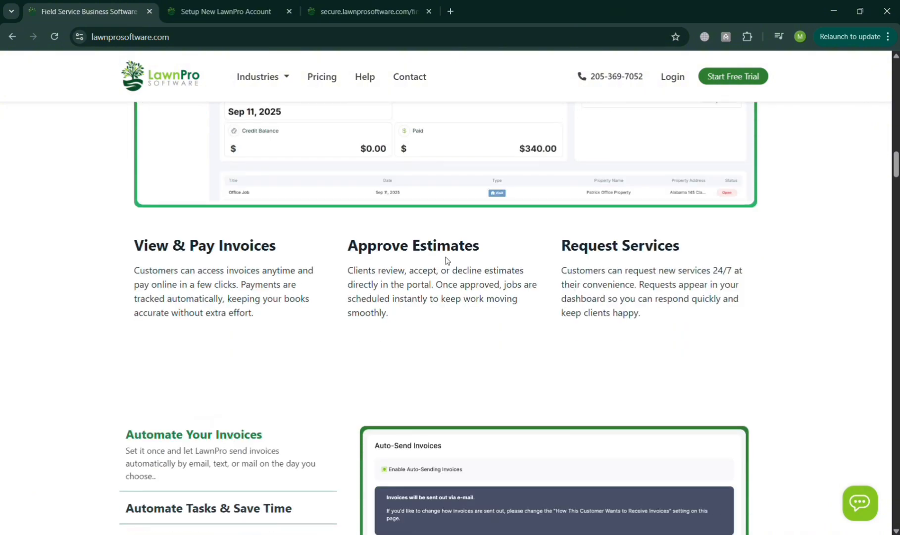
pyautogui.scroll(-5, 455, 257)
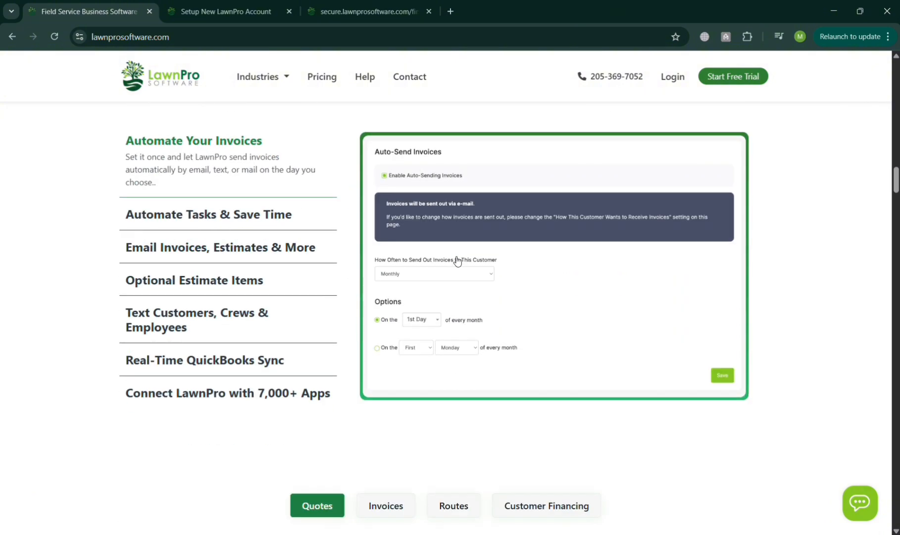
pyautogui.scroll(-5, 457, 261)
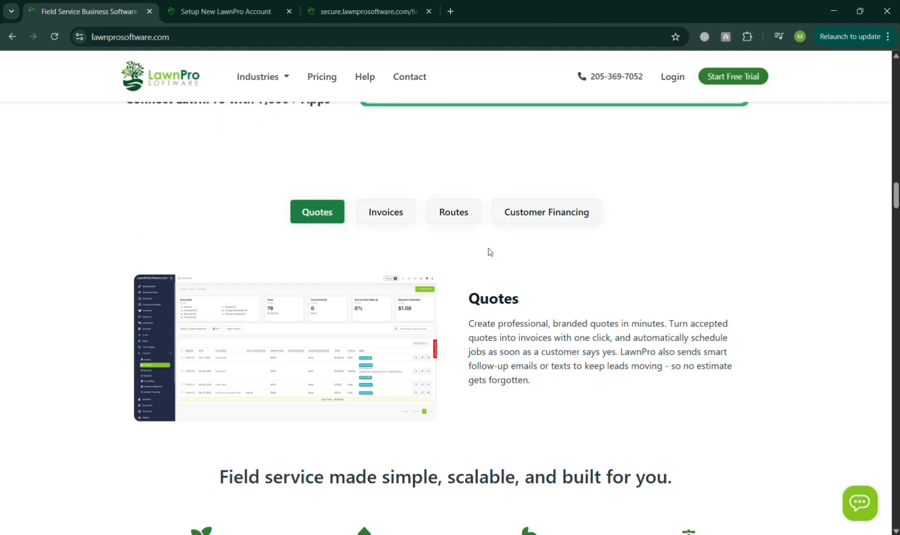
pyautogui.scroll(-14, 488, 251)
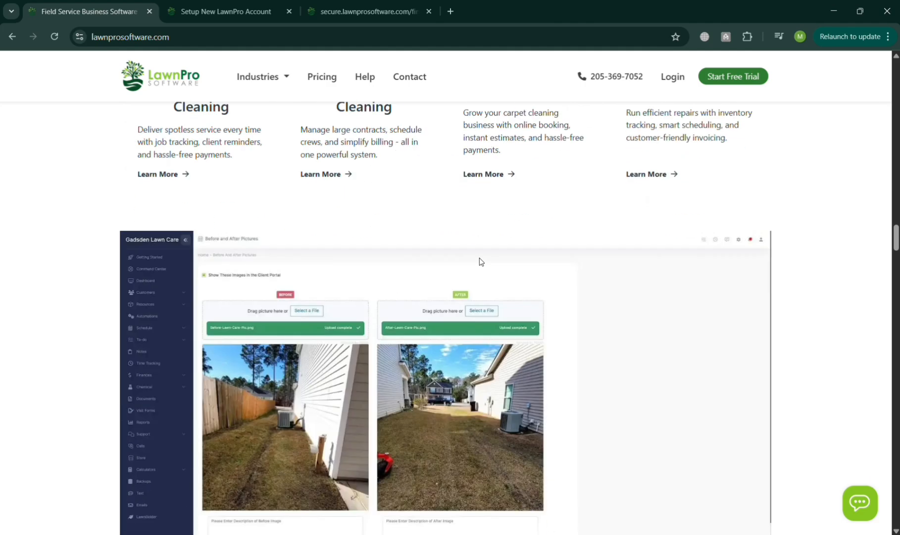
pyautogui.scroll(-13, 479, 261)
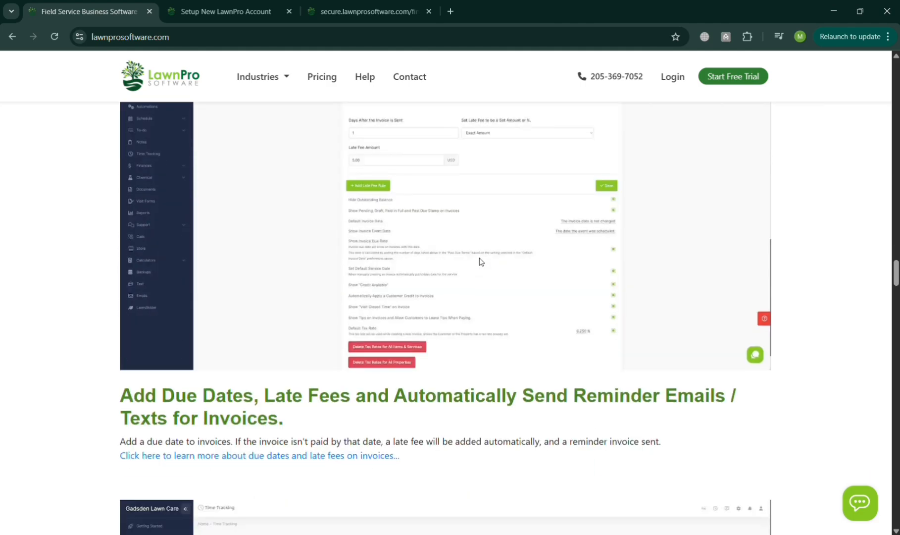
pyautogui.scroll(-12, 480, 261)
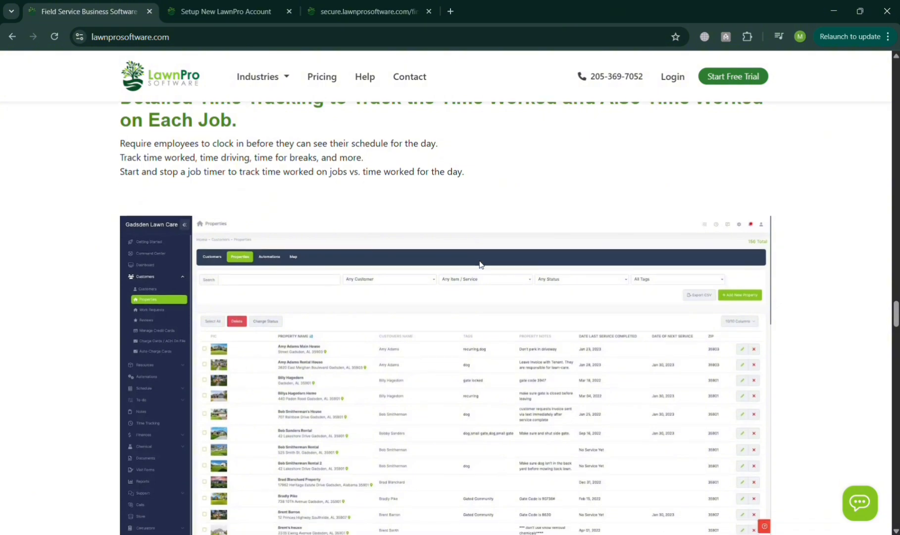
pyautogui.scroll(-7, 479, 263)
pyautogui.moveTo(896, 337); pyautogui.dragTo(897, 74)
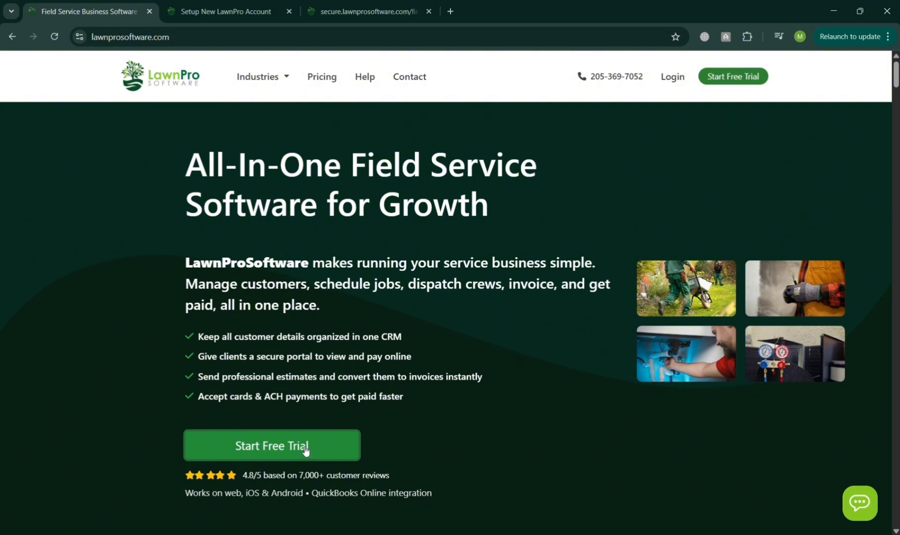
# - Fill in the company details form with the company name JB Lawn INC, the owner's first and last name, and the street address
pyautogui.click(204, 15)
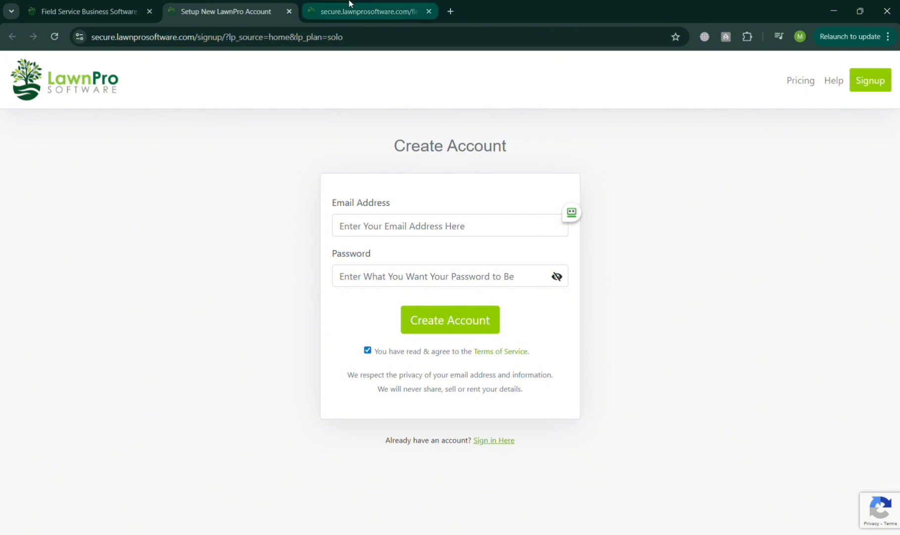
pyautogui.click(366, 11)
pyautogui.click(307, 214)
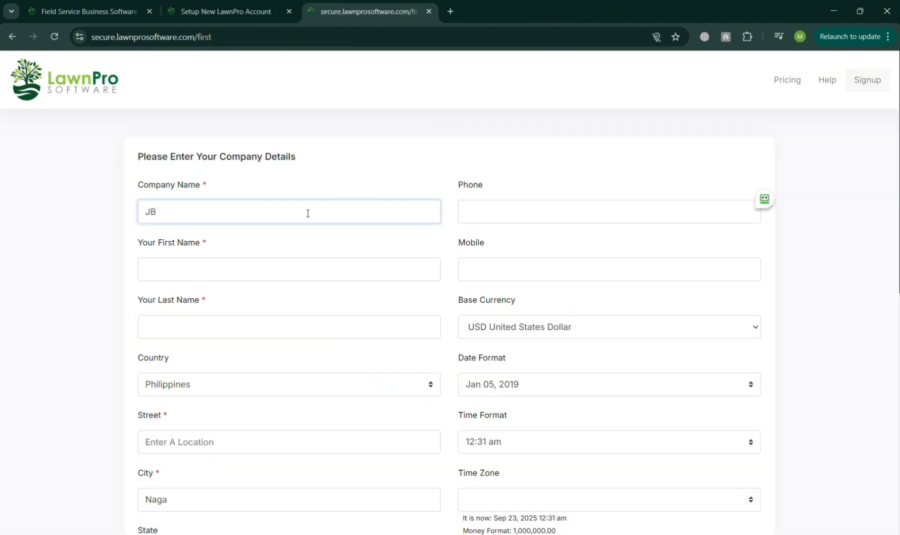
pyautogui.write('JB Lawn INC')
pyautogui.click(488, 217)
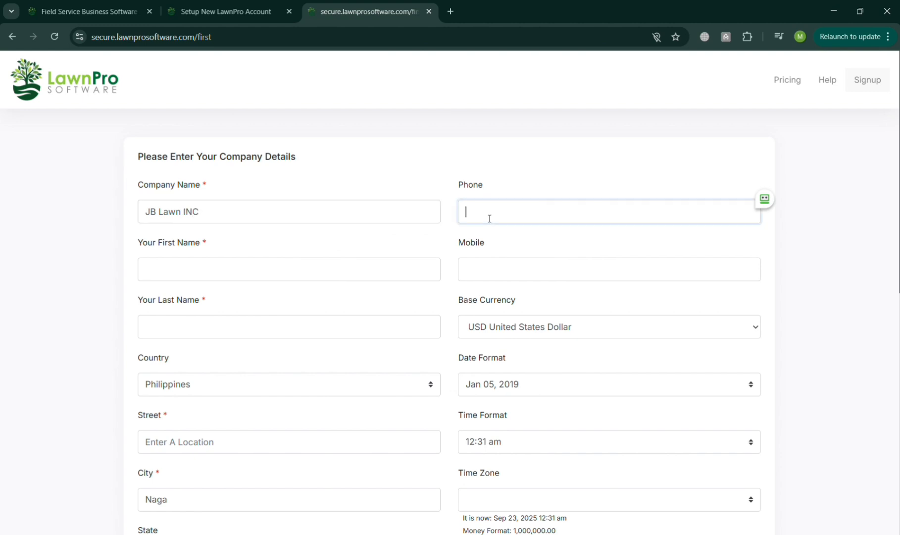
pyautogui.click(259, 267)
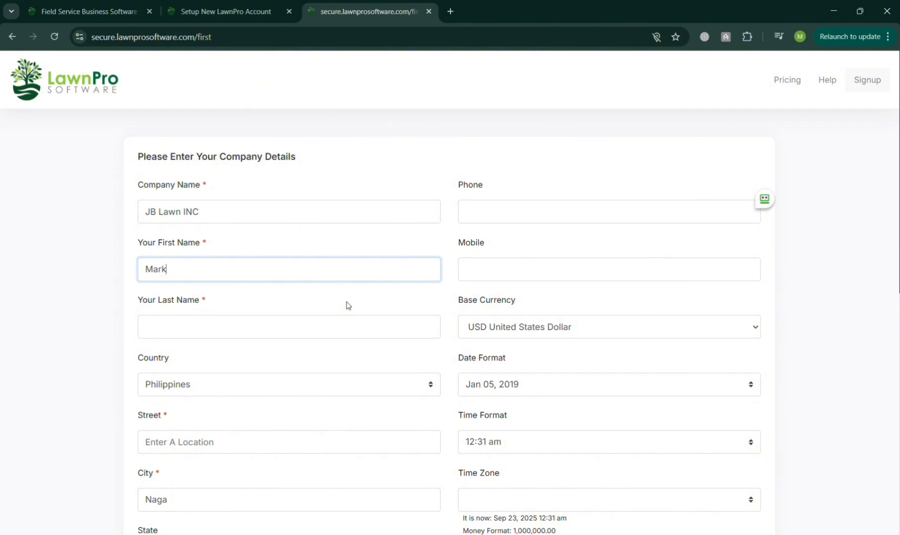
pyautogui.click(306, 326)
pyautogui.write('Tut')
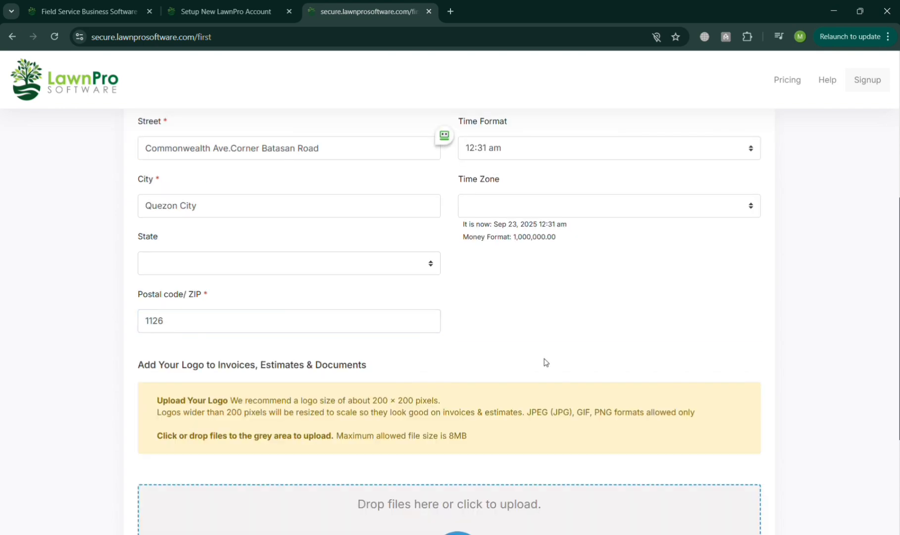
# - Upload the pumpkin-head image as the company logo and create the account
pyautogui.scroll(-4, 432, 280)
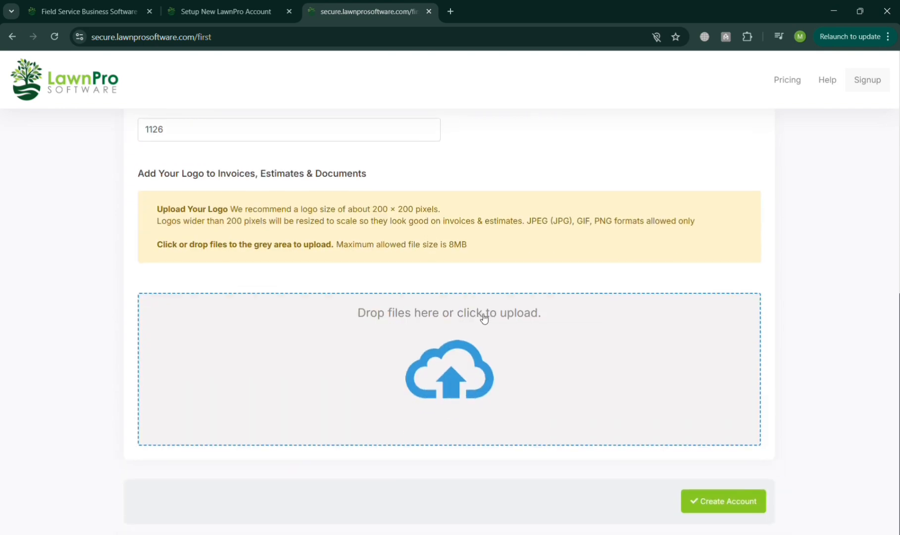
pyautogui.click(427, 345)
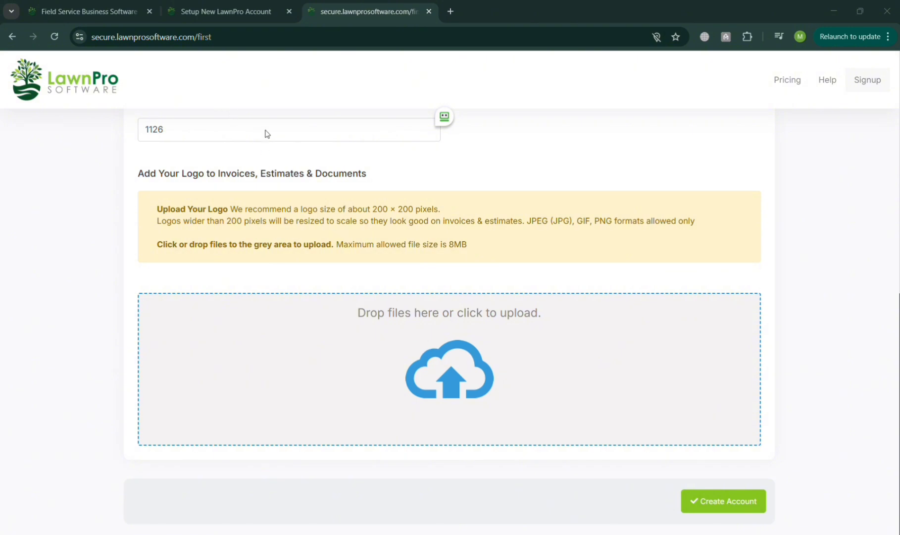
pyautogui.doubleClick(280, 213)
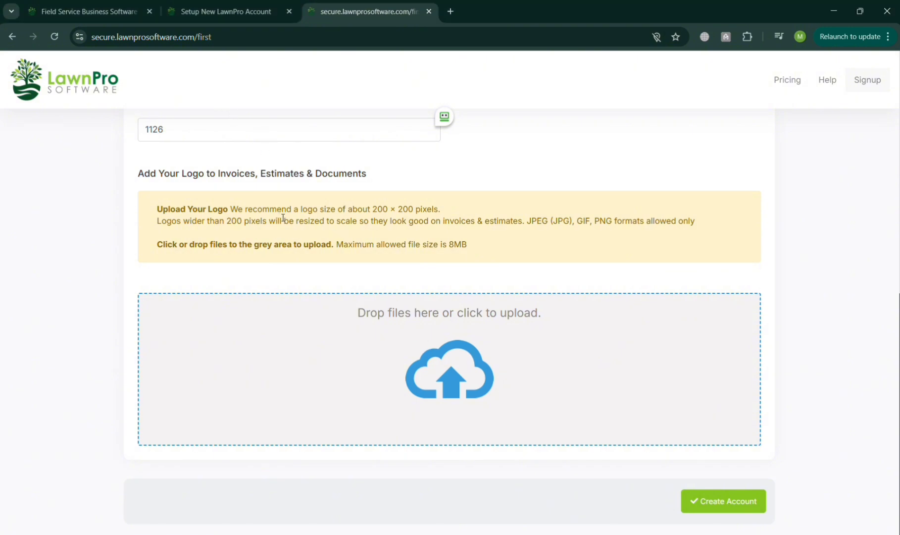
pyautogui.scroll(-4, 531, 309)
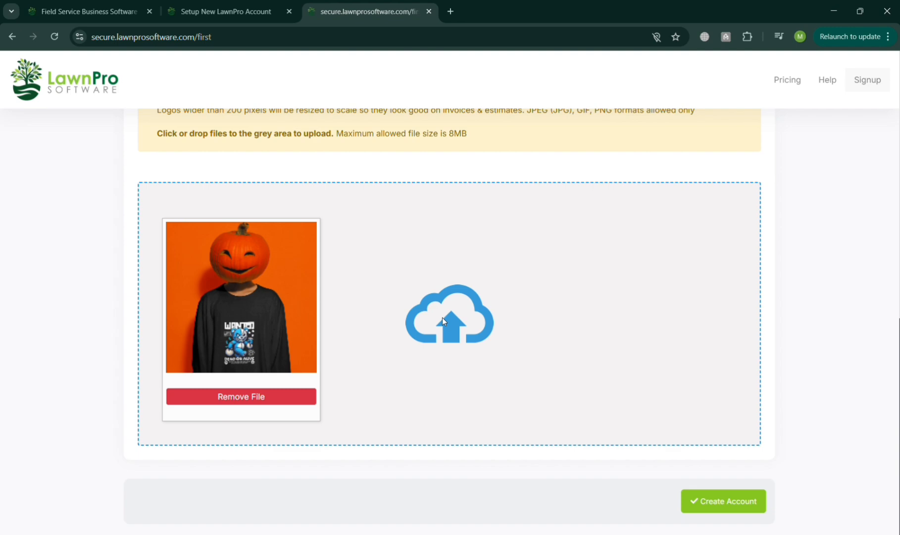
pyautogui.click(713, 497)
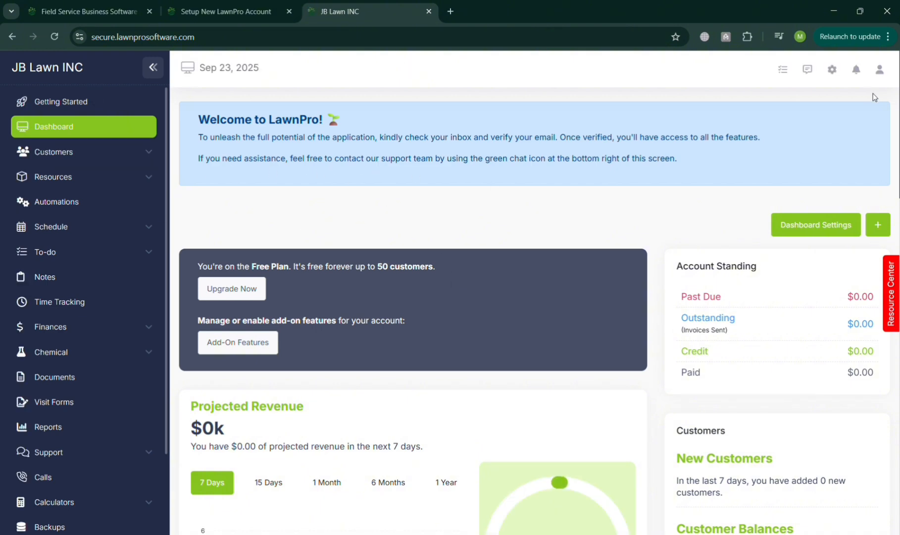
# - Examine the dashboard's revenue, events, communications, invoice and estimate sections, and check the account profile options
pyautogui.scroll(3, 872, 93)
pyautogui.scroll(-3, 847, 97)
pyautogui.scroll(-5, 550, 317)
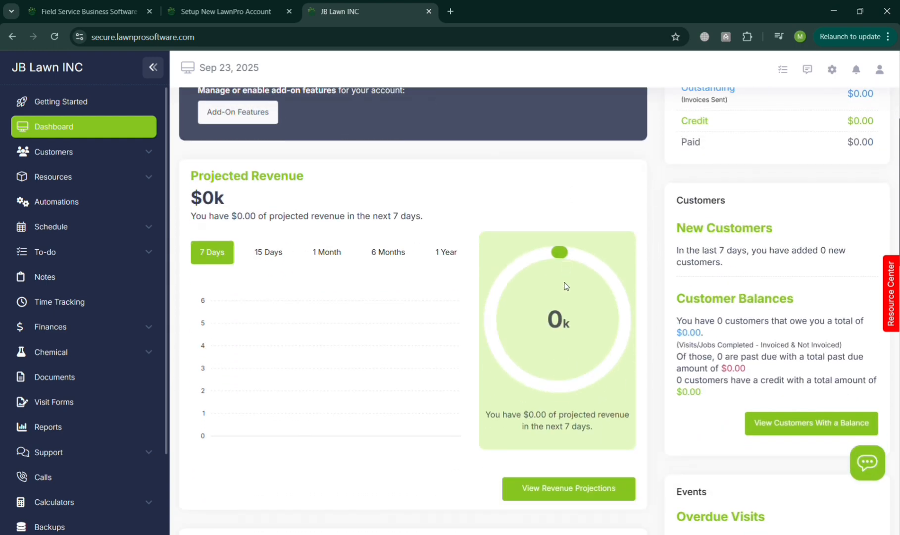
pyautogui.scroll(-15, 483, 262)
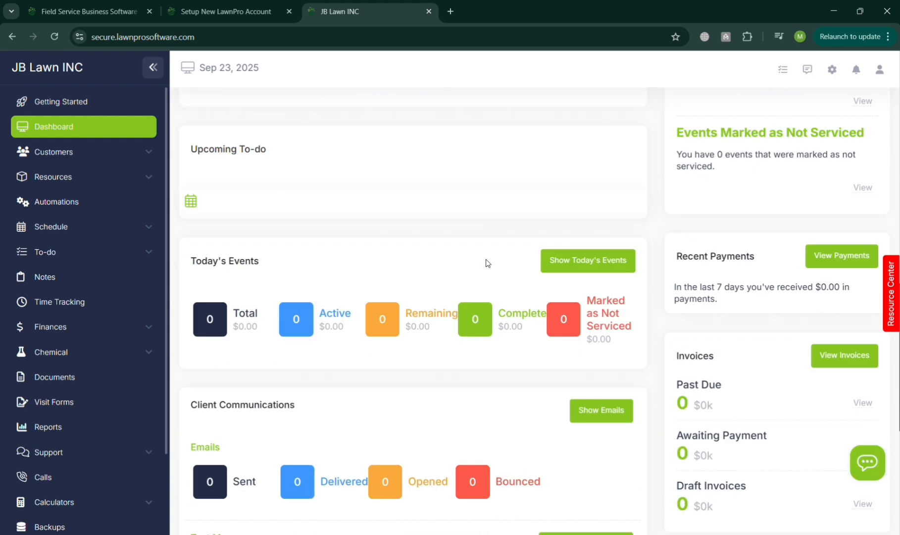
pyautogui.scroll(-1, 489, 260)
pyautogui.scroll(9, 493, 258)
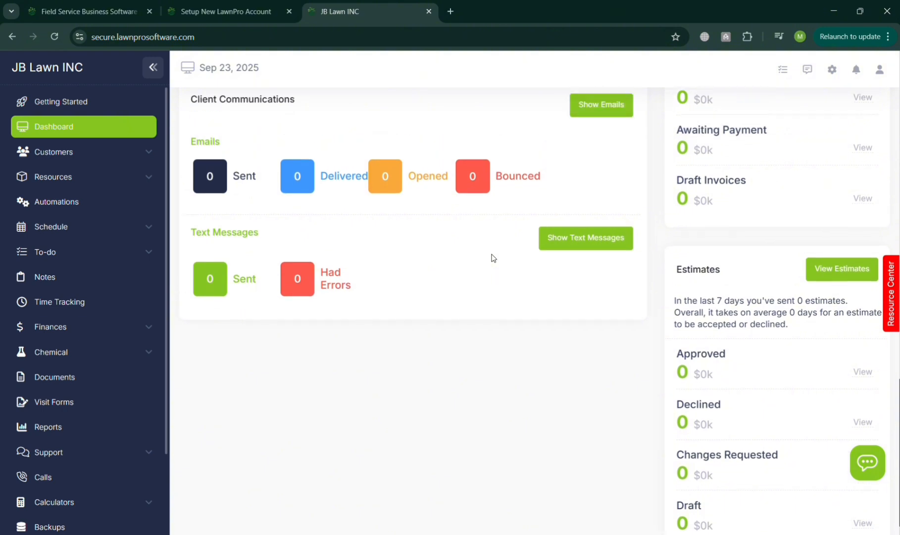
pyautogui.scroll(12, 495, 258)
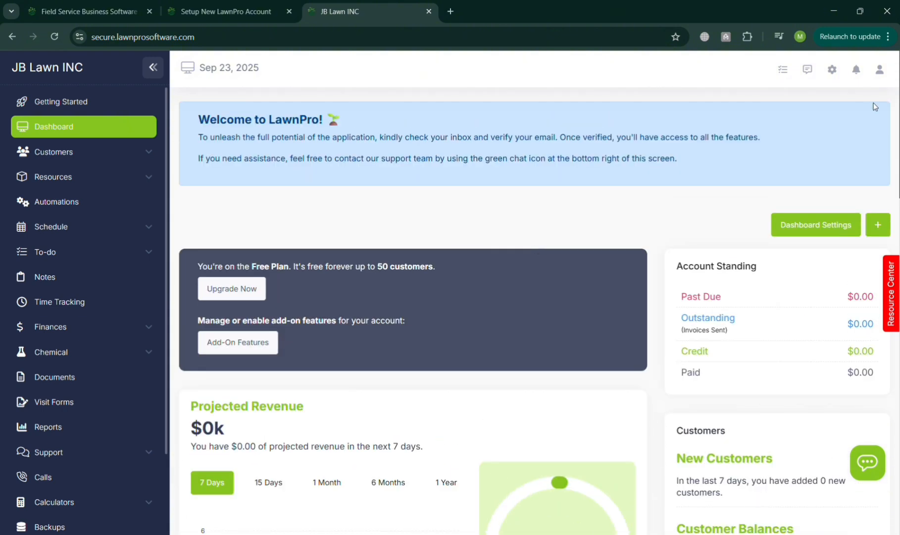
pyautogui.click(886, 73)
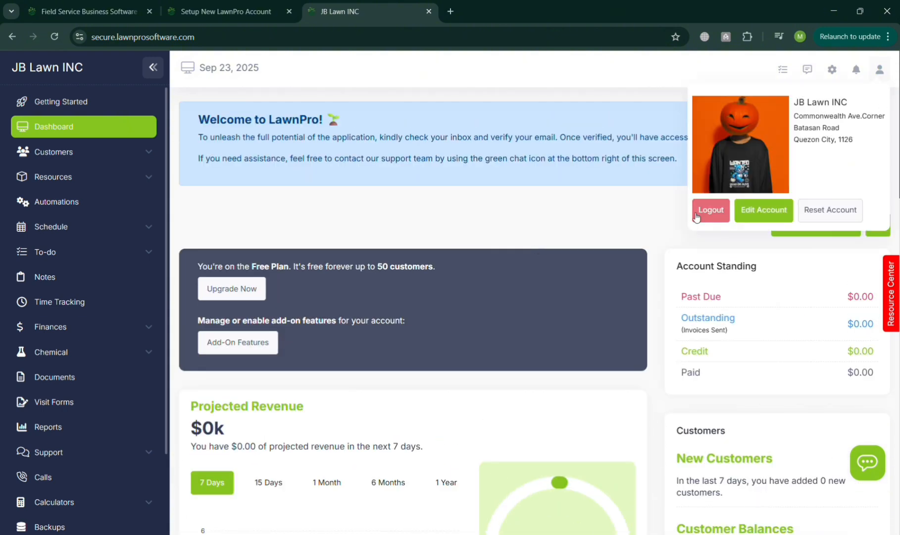
pyautogui.click(674, 221)
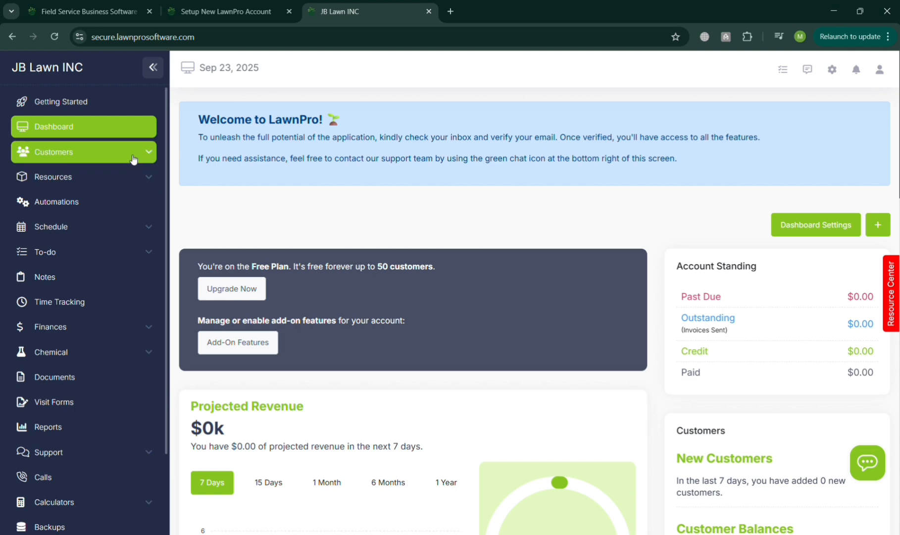
# - Switch to Gmail, follow the verification link in the LawnPro confirmation email, and continue to the site
pyautogui.scroll(-2, 300, 310)
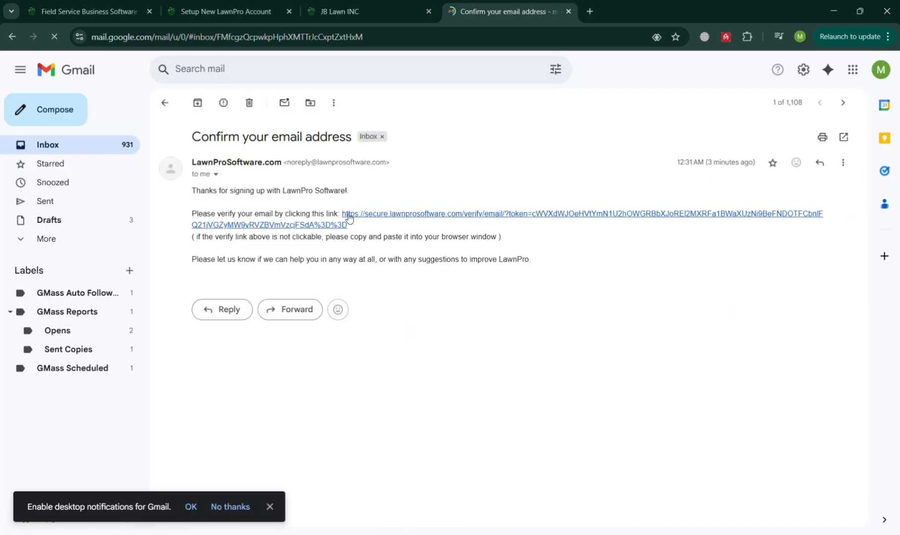
pyautogui.click(347, 216)
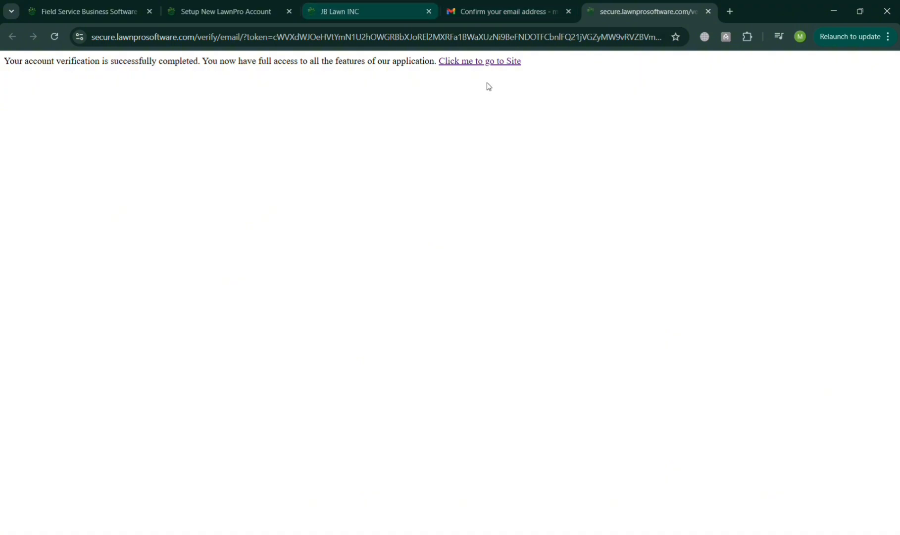
pyautogui.click(491, 63)
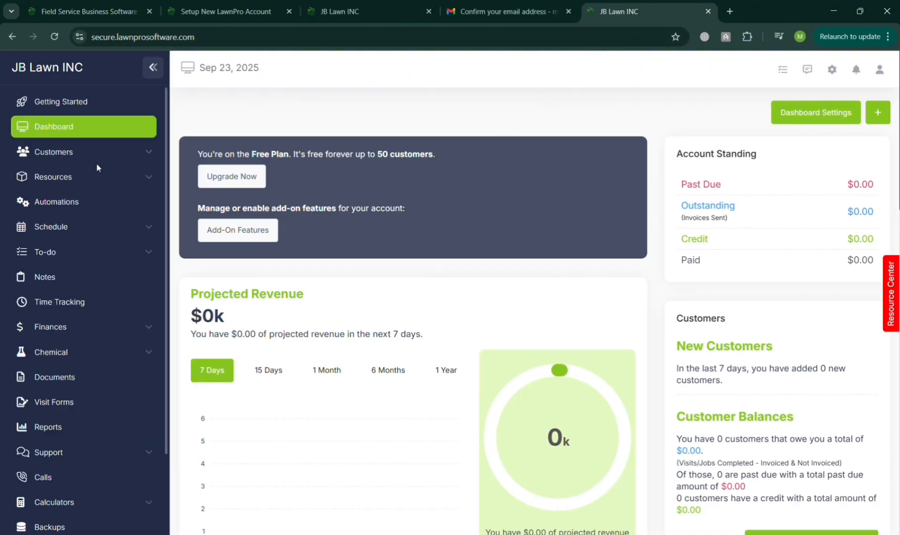
# - Open the list of customers from the Customers section
pyautogui.click(98, 158)
pyautogui.click(100, 157)
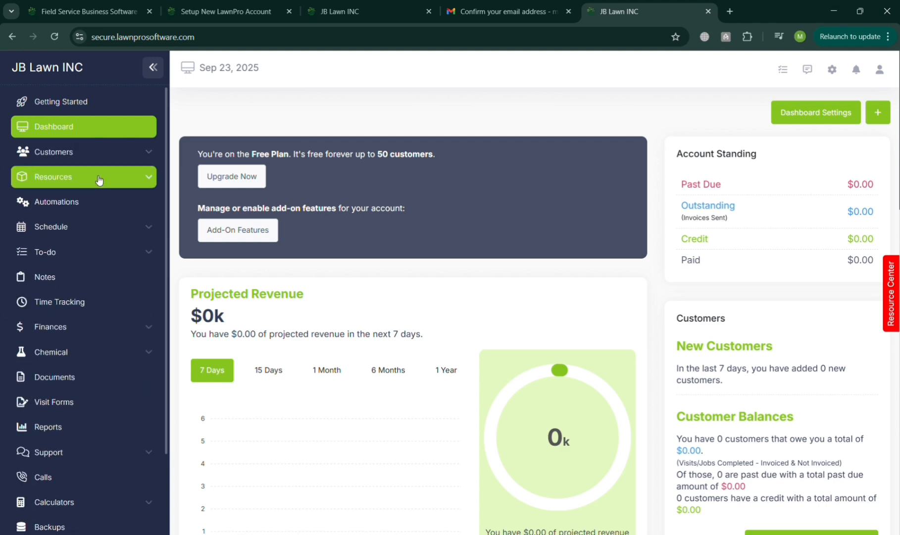
pyautogui.click(100, 159)
pyautogui.click(97, 182)
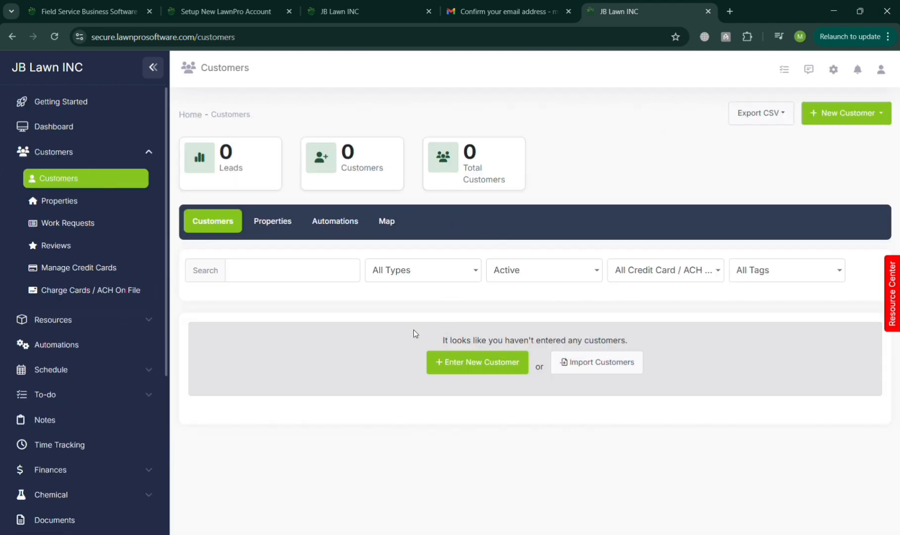
# - Check the customer CSV export options and open the form for entering a new customer
pyautogui.click(782, 121)
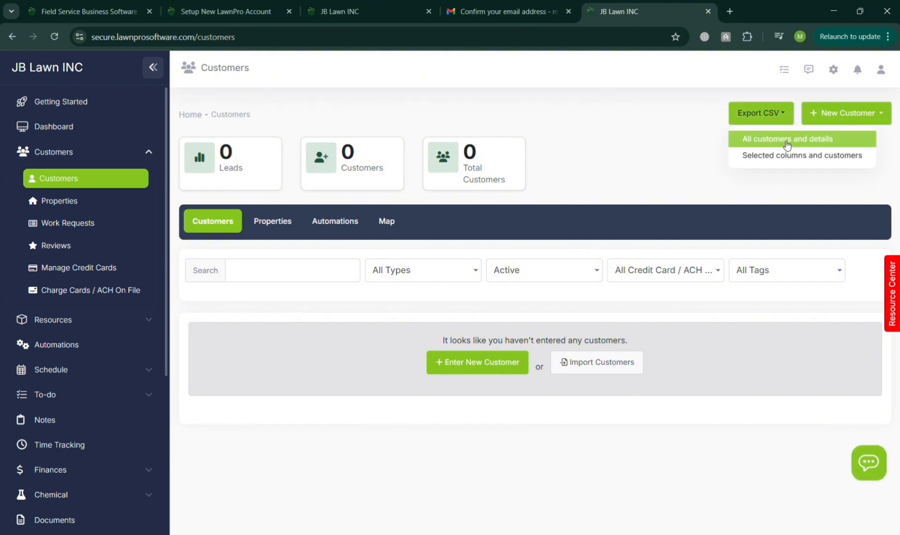
pyautogui.click(734, 202)
pyautogui.click(819, 121)
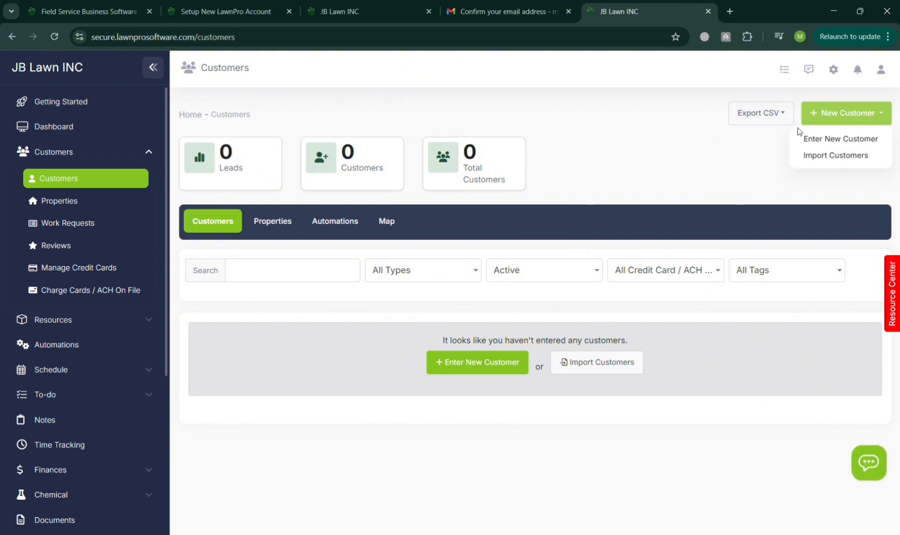
pyautogui.click(835, 140)
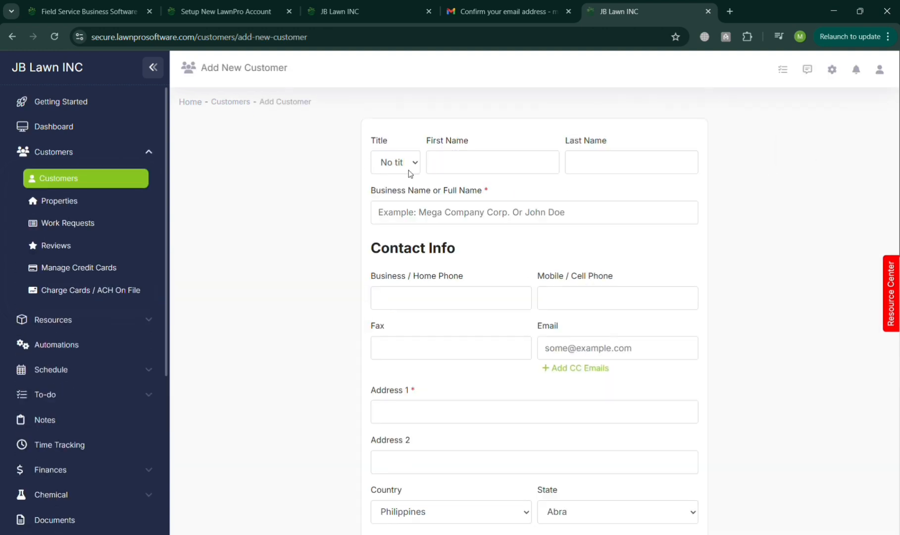
# - Set the customer's title to Mr., fill in the first and last name, and enter JB Corp. as the business name
pyautogui.press('Down')
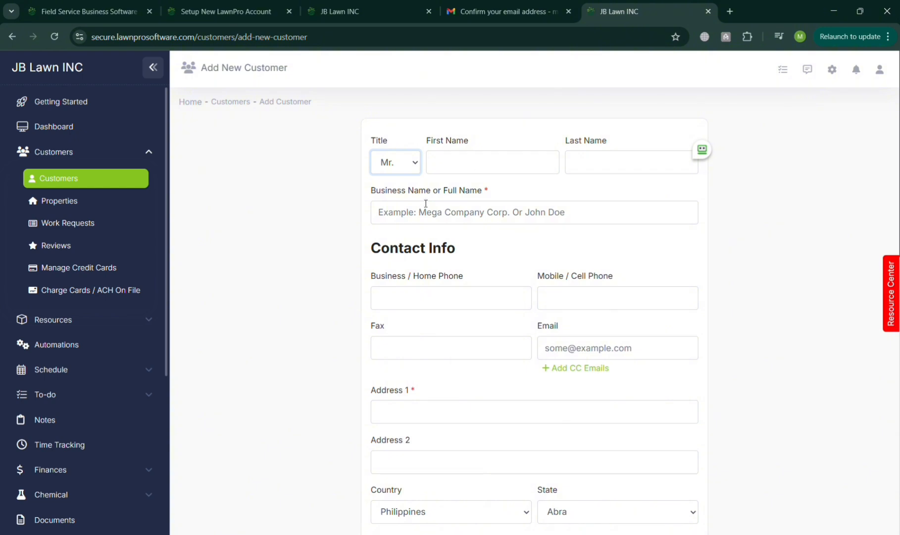
pyautogui.click(478, 162)
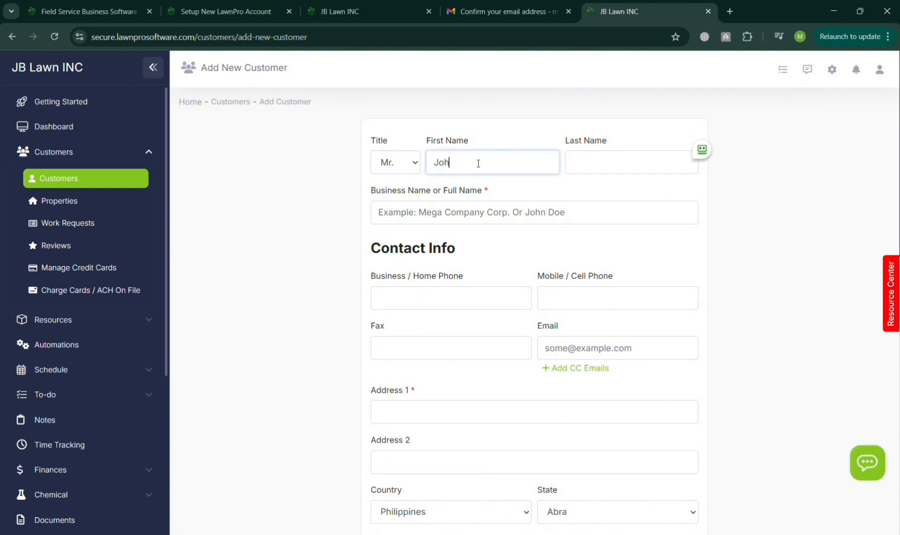
pyautogui.click(641, 171)
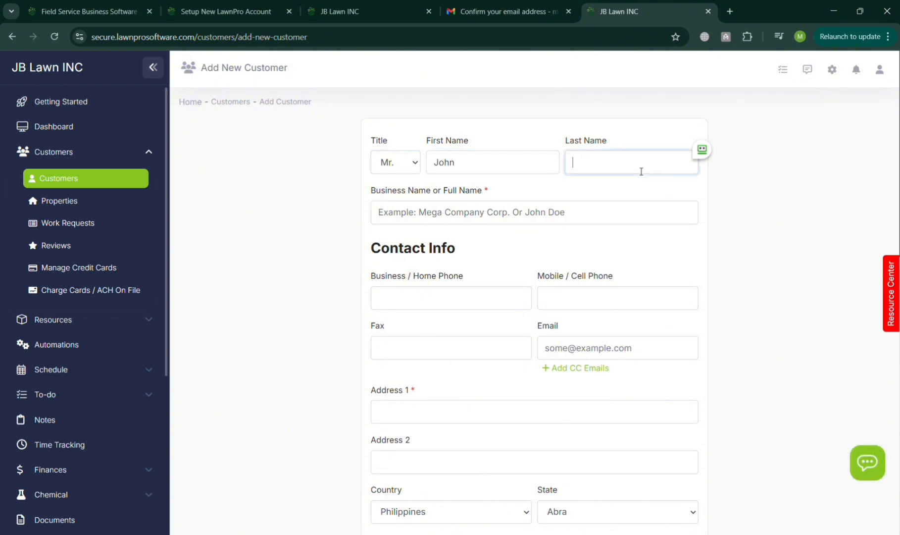
pyautogui.click(536, 222)
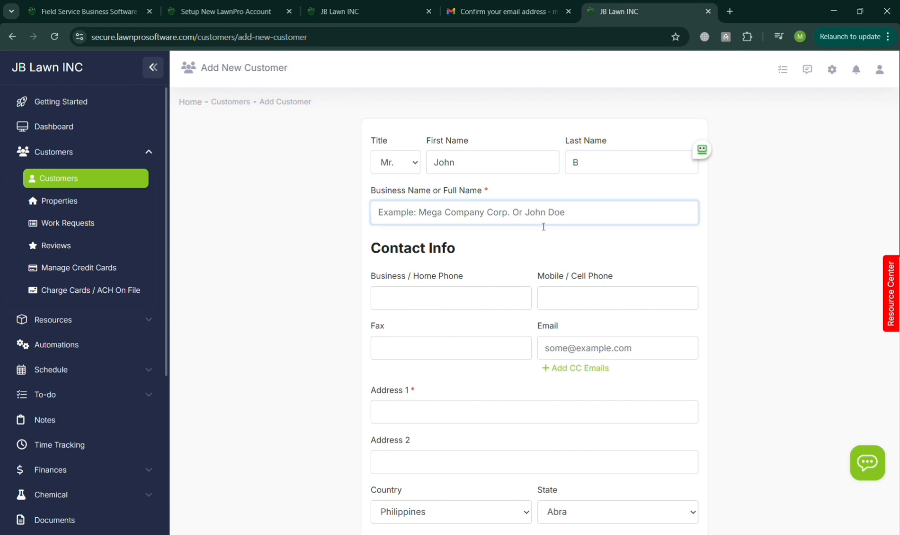
pyautogui.write('JB Corp.')
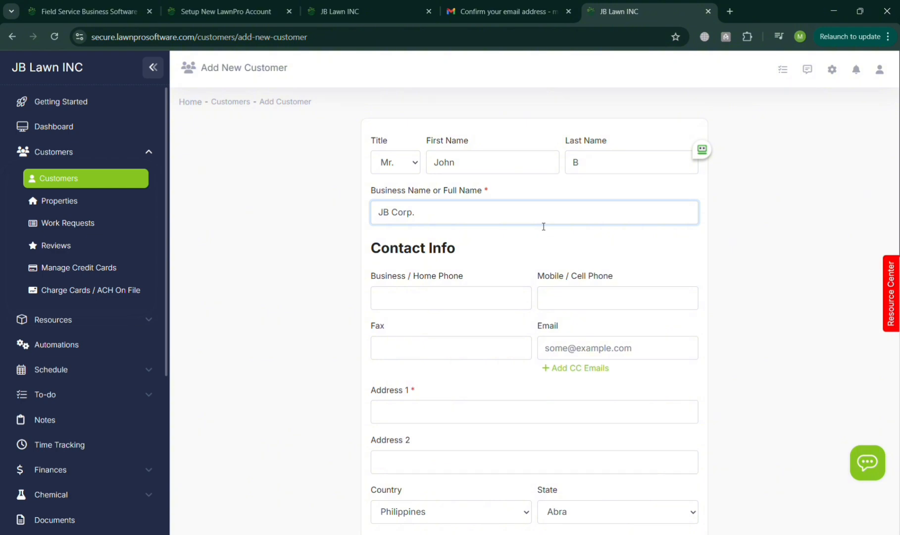
# - Fill in the customer's address from the suggested addresses, declining the offer to show payment notifications
pyautogui.scroll(-6, 486, 297)
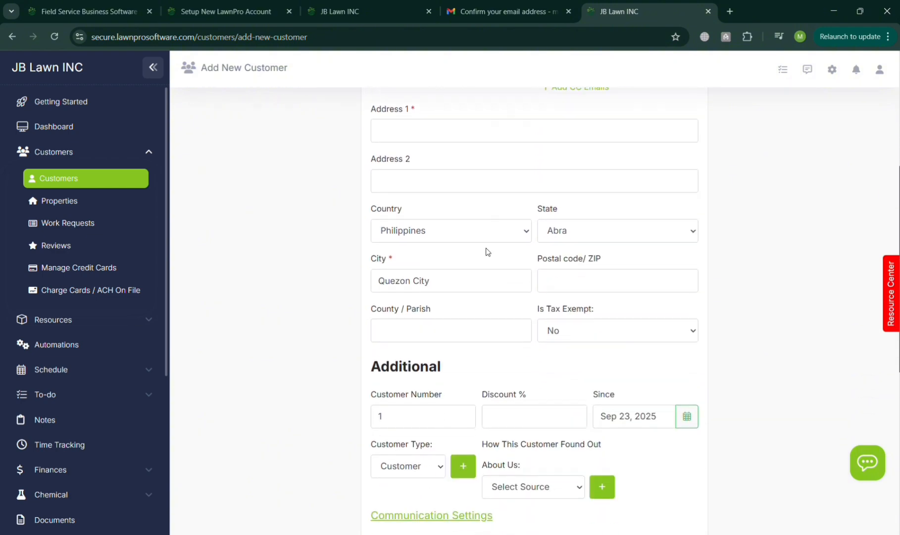
pyautogui.click(488, 127)
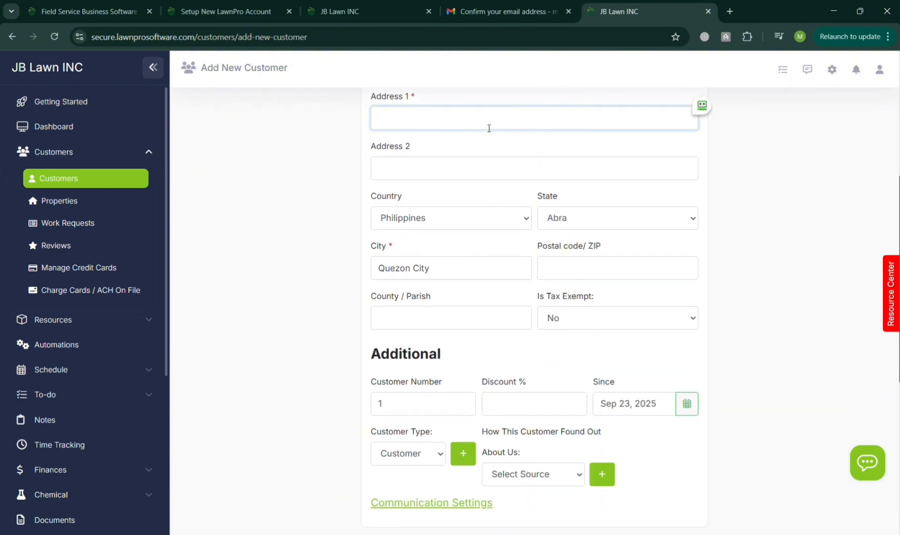
pyautogui.write('Aus')
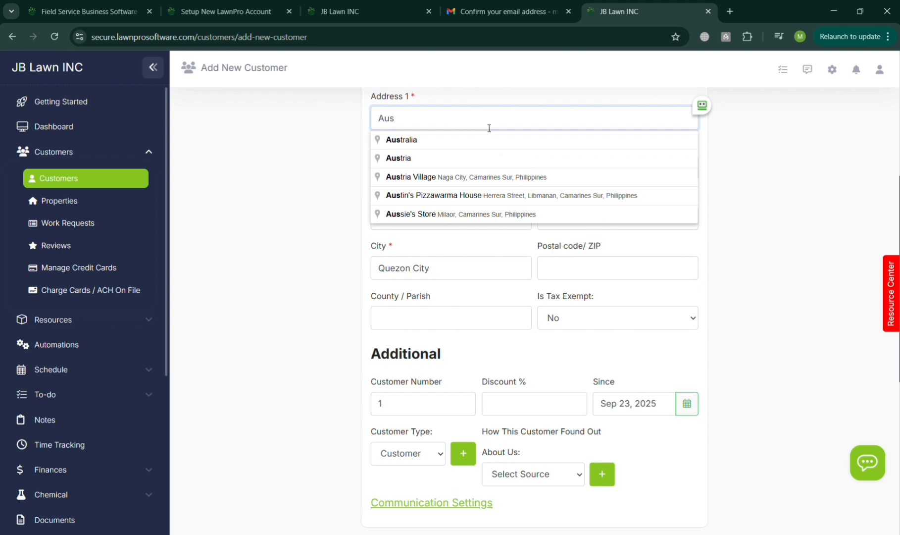
pyautogui.click(496, 177)
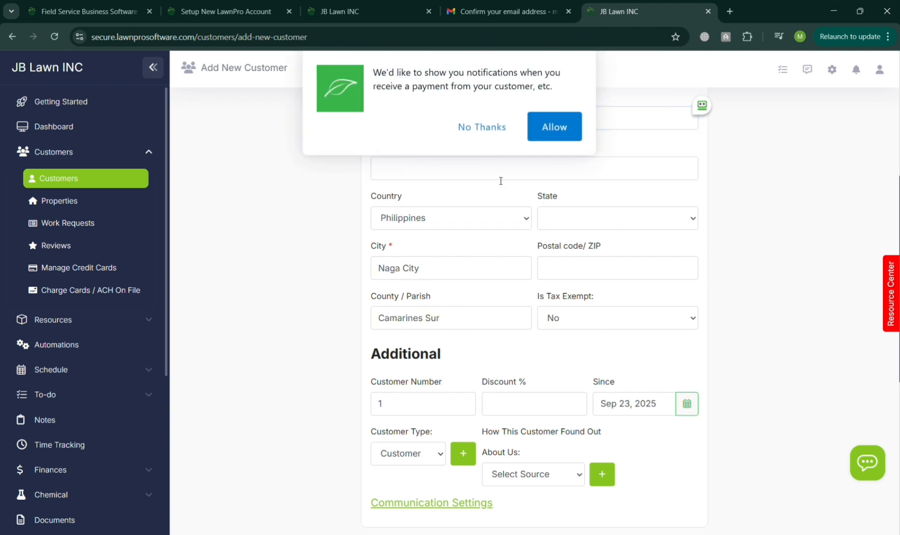
pyautogui.click(505, 128)
pyautogui.scroll(1, 436, 179)
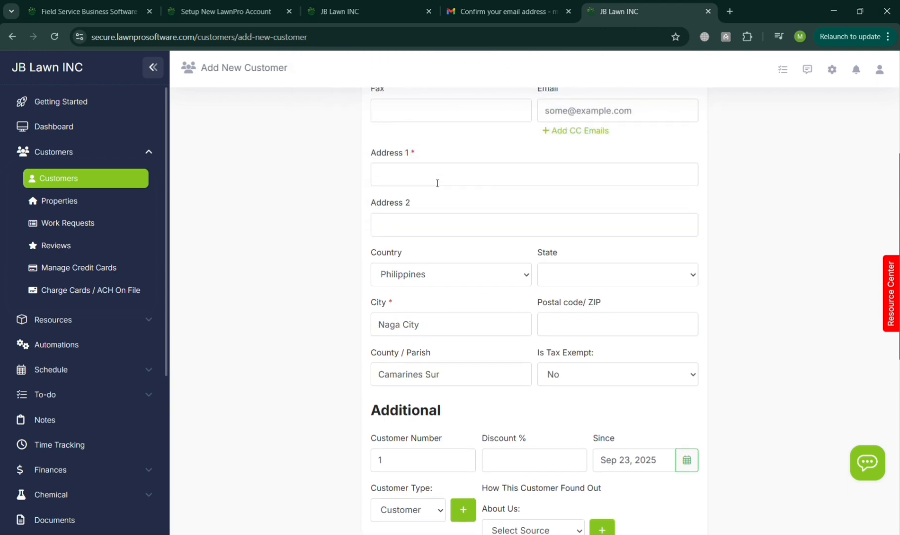
pyautogui.click(437, 183)
pyautogui.write('Au')
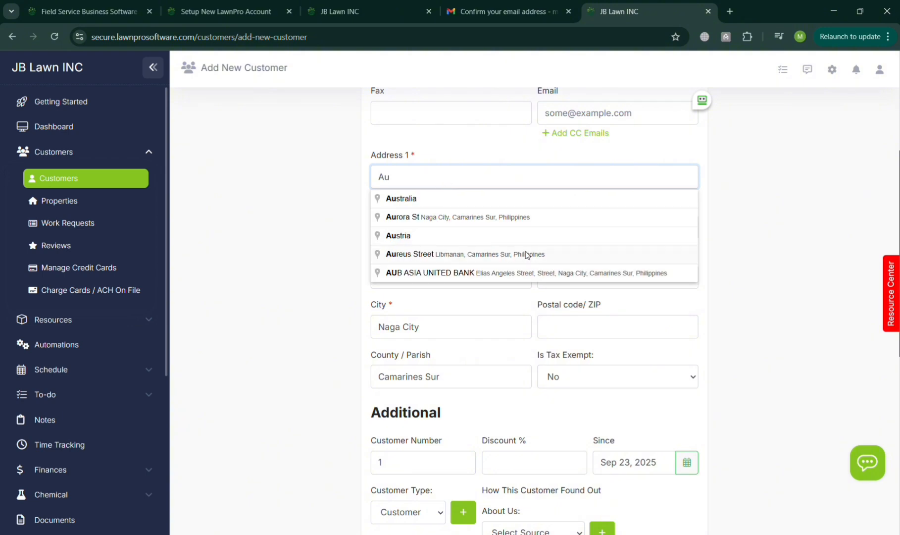
pyautogui.click(526, 254)
# - Look over the additional customer sections and expand the invoice settings to examine their options
pyautogui.scroll(-3, 599, 321)
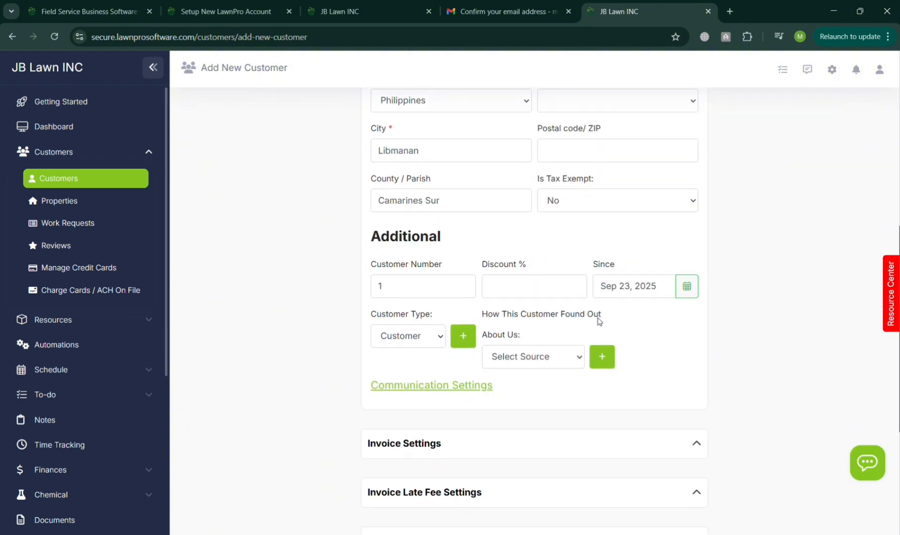
pyautogui.scroll(-2, 599, 321)
pyautogui.scroll(-2, 537, 263)
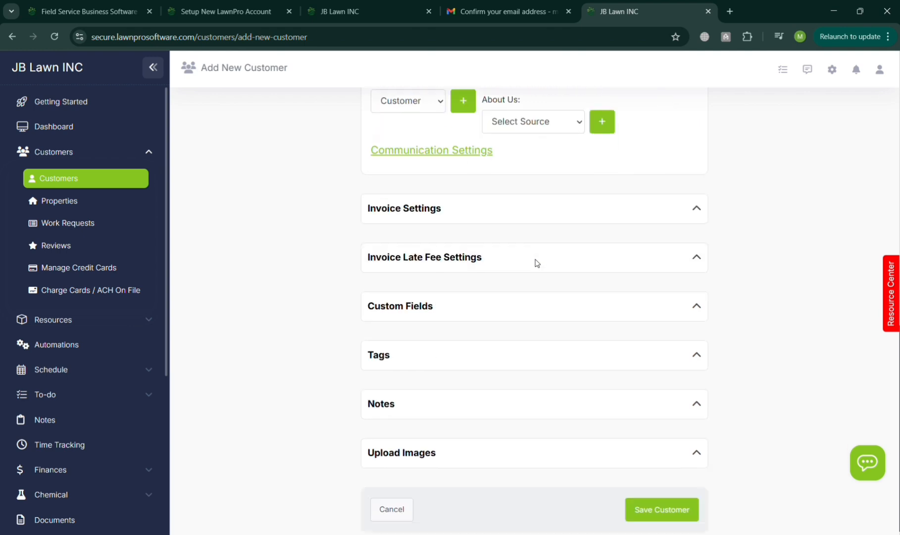
pyautogui.scroll(-1, 604, 168)
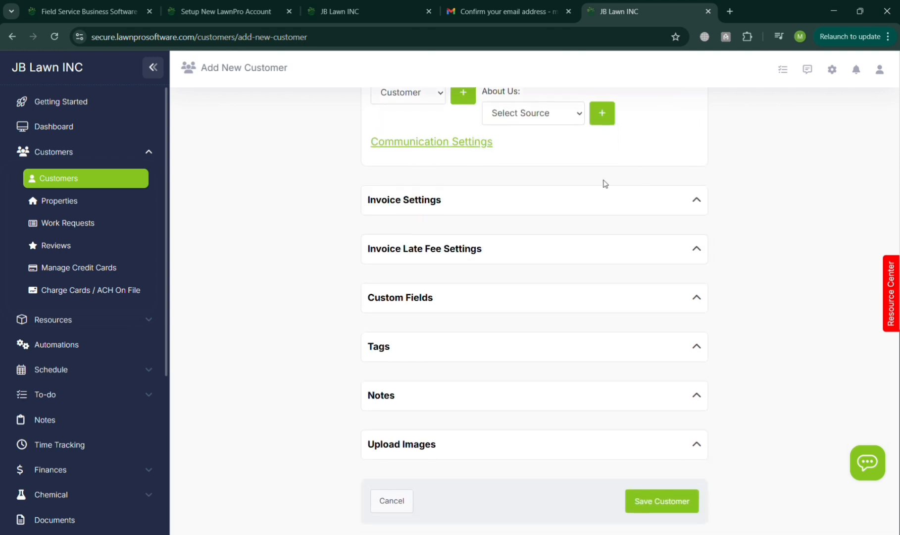
pyautogui.click(664, 208)
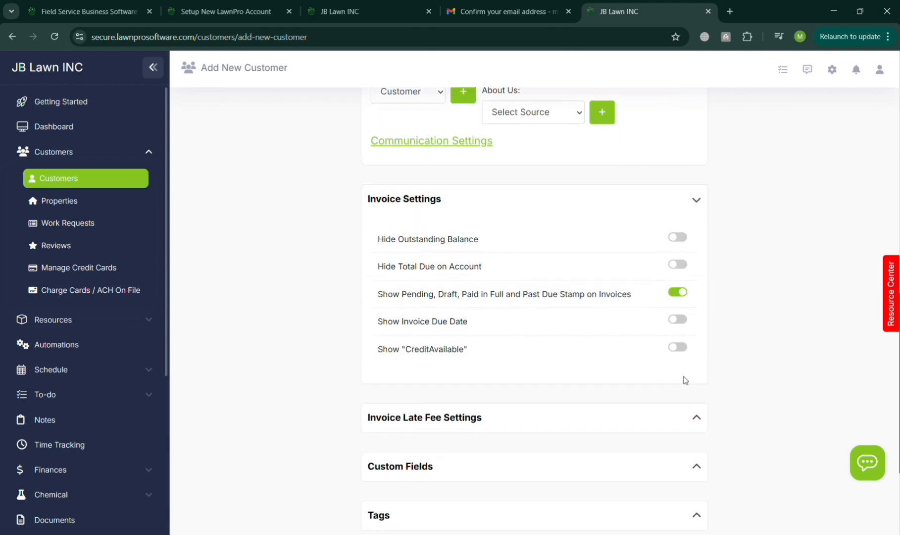
# - Save the new customer and open the form for adding a property for them, dismissing the AI Tools tip
pyautogui.scroll(-3, 683, 379)
pyautogui.click(678, 499)
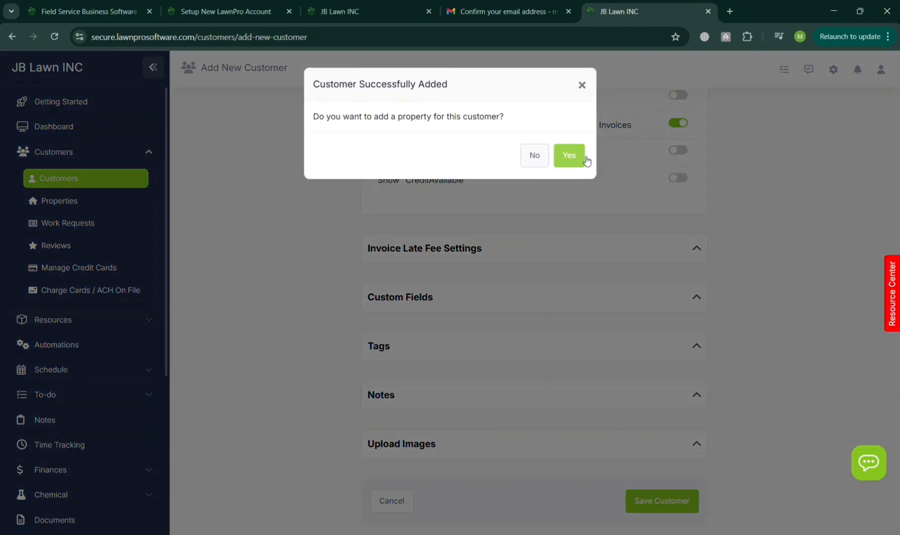
pyautogui.click(575, 156)
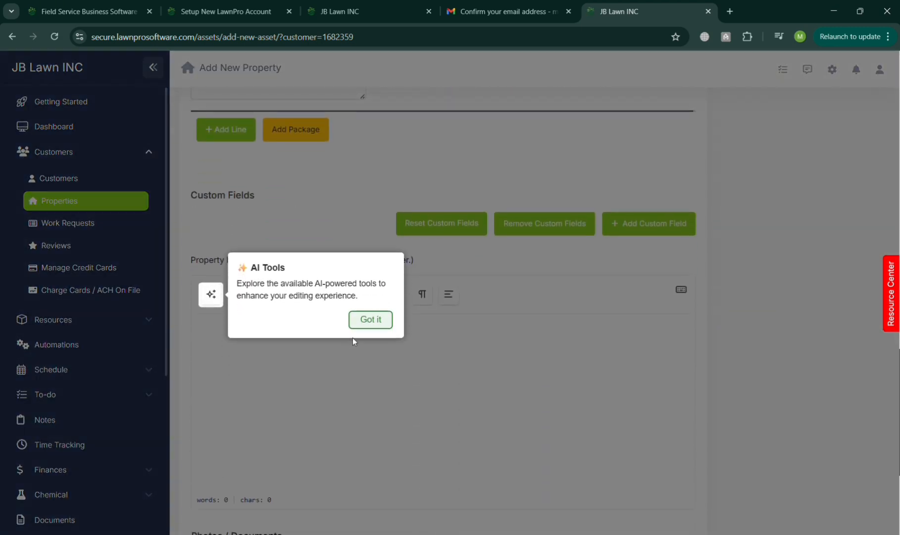
pyautogui.click(367, 320)
# - Examine the new property form's address, tax, size, roof, fence, crew and default service fields
pyautogui.scroll(9, 271, 299)
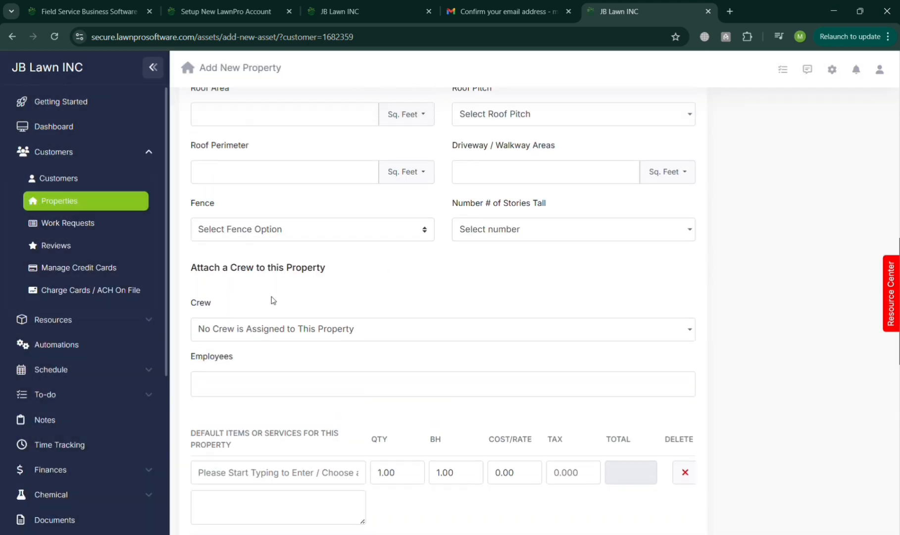
pyautogui.scroll(10, 271, 298)
pyautogui.scroll(-5, 271, 297)
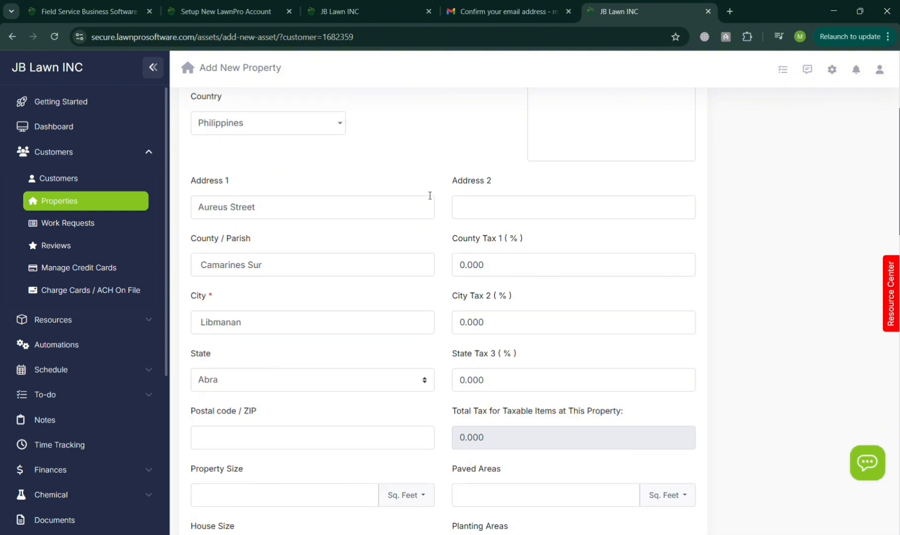
pyautogui.scroll(4, 430, 195)
pyautogui.scroll(-6, 428, 267)
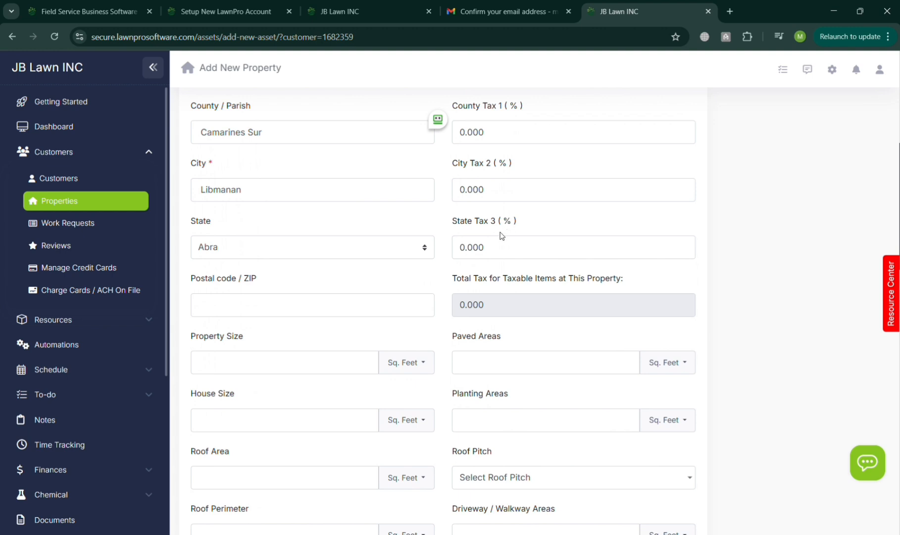
pyautogui.scroll(-3, 501, 235)
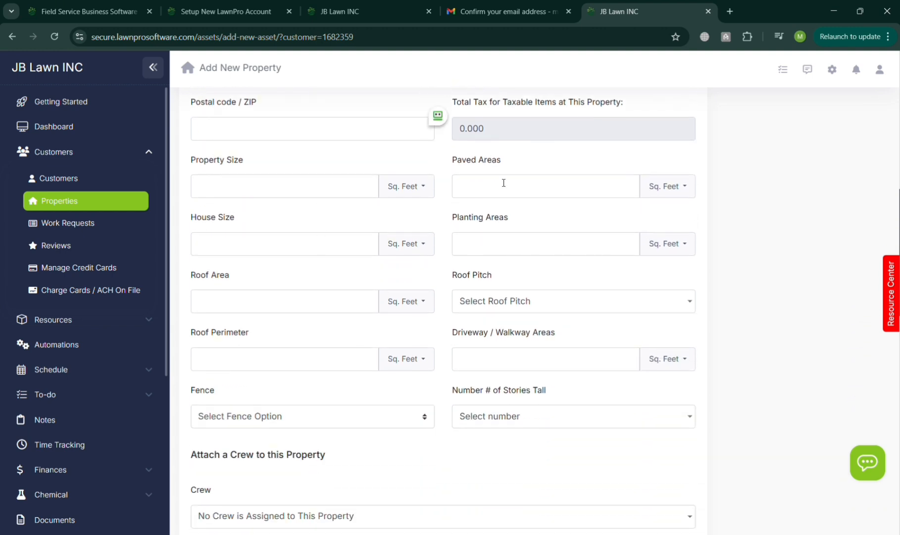
pyautogui.scroll(-5, 495, 223)
pyautogui.scroll(4, 360, 185)
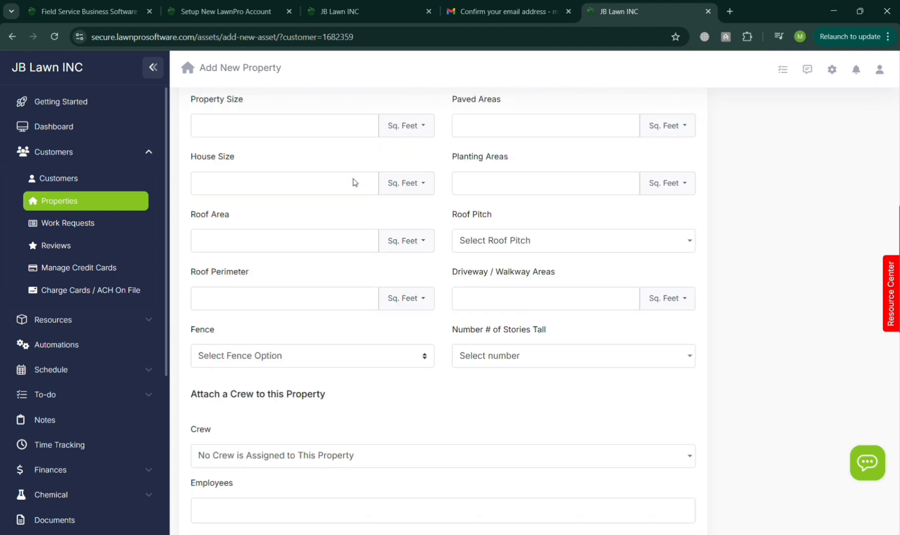
pyautogui.scroll(1, 355, 183)
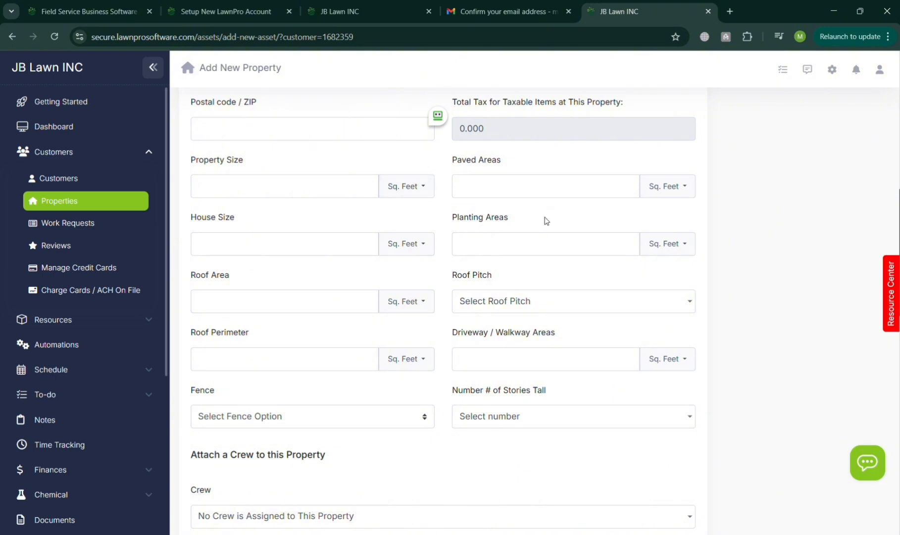
pyautogui.scroll(-7, 471, 347)
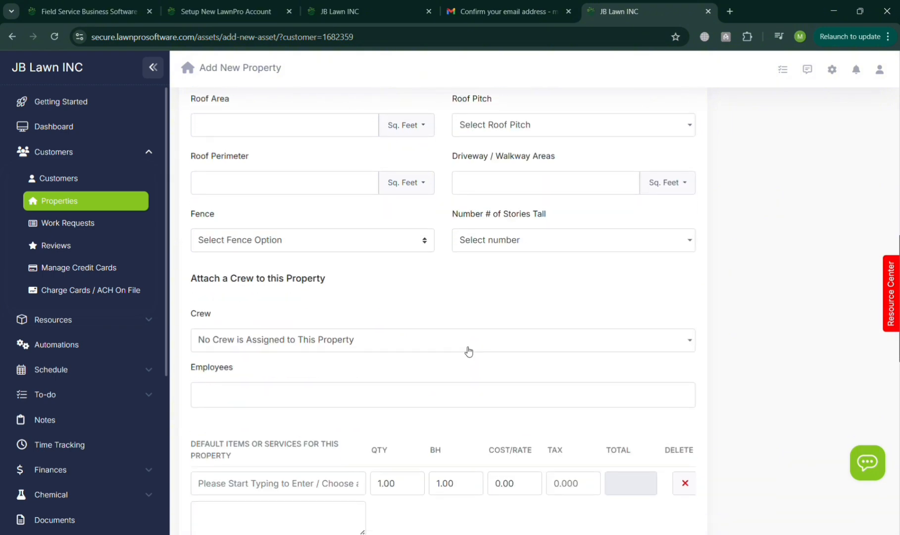
pyautogui.scroll(-4, 338, 325)
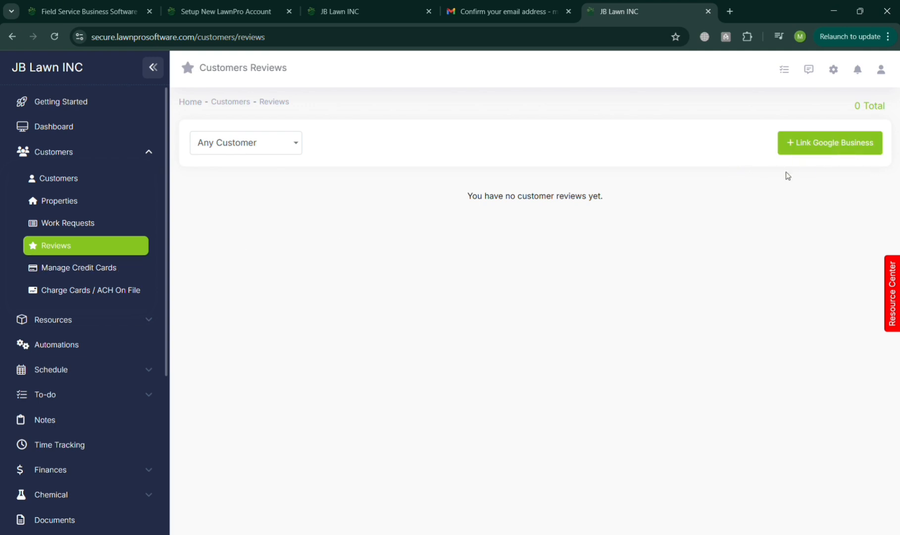
# - View the pages for managing customer credit cards and for charging cards or ACH on file
pyautogui.click(123, 276)
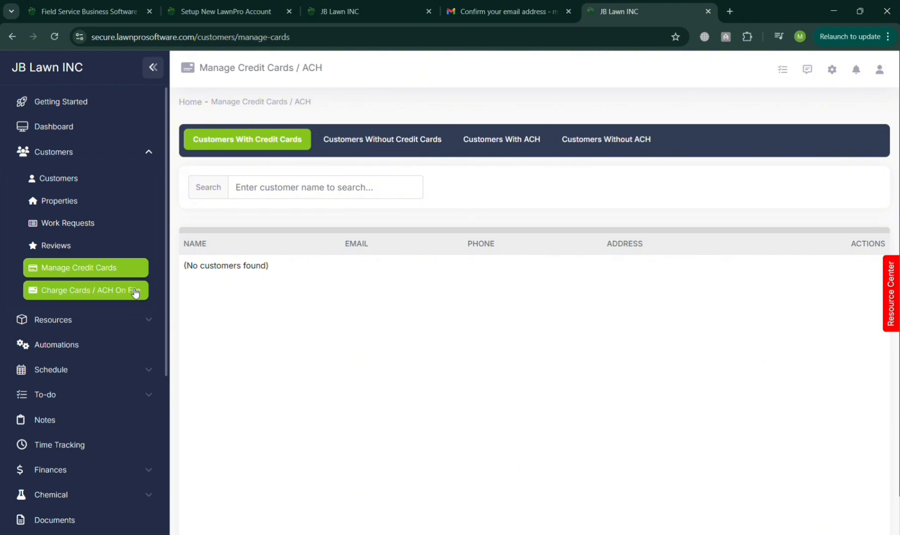
pyautogui.click(111, 292)
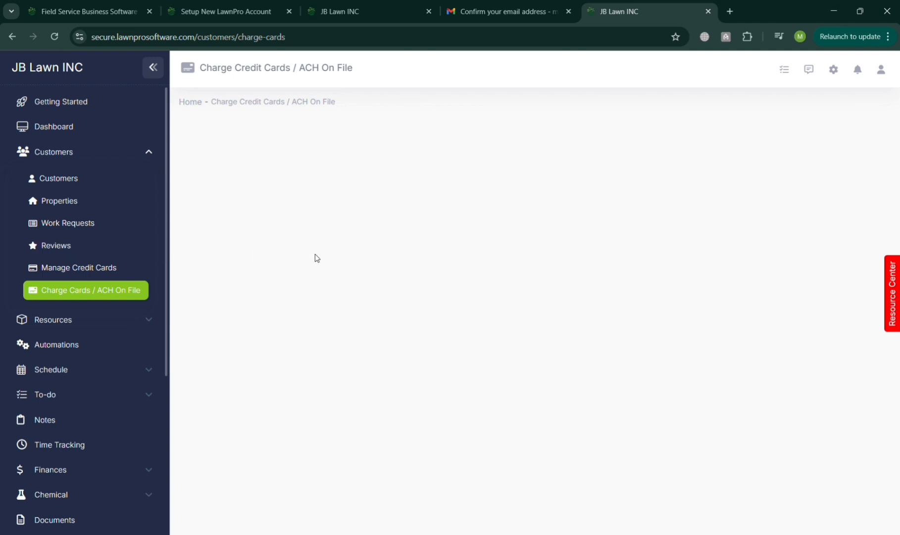
# - Open the form for adding an employee from the Resources section and look over its pay and contact fields
pyautogui.click(115, 328)
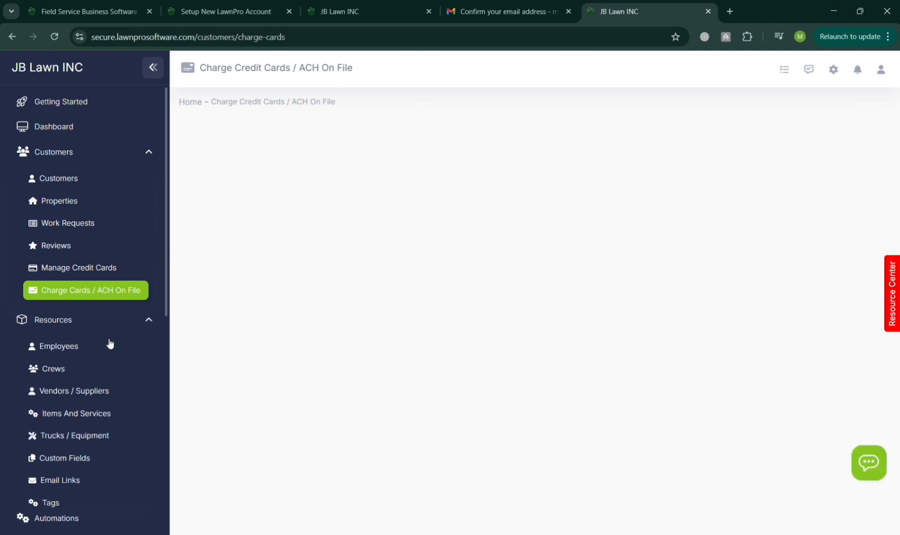
pyautogui.click(101, 349)
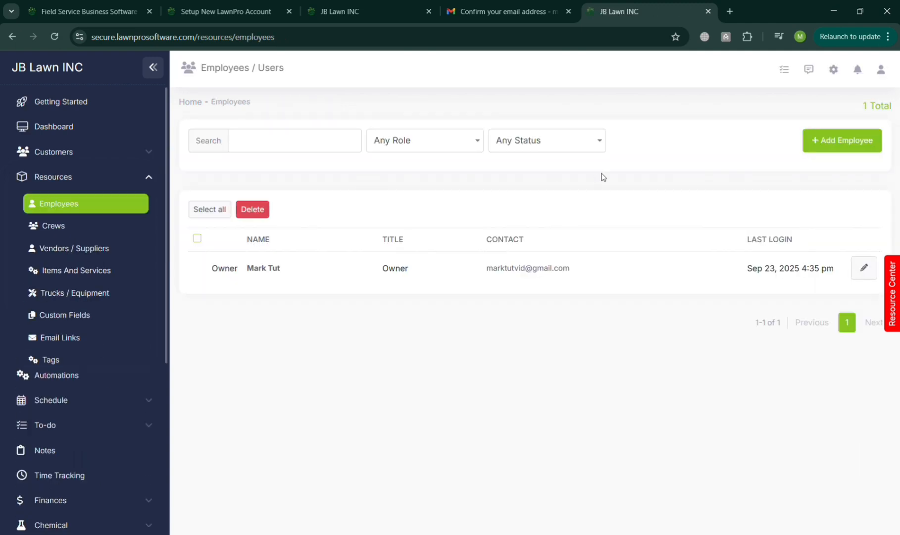
pyautogui.click(842, 144)
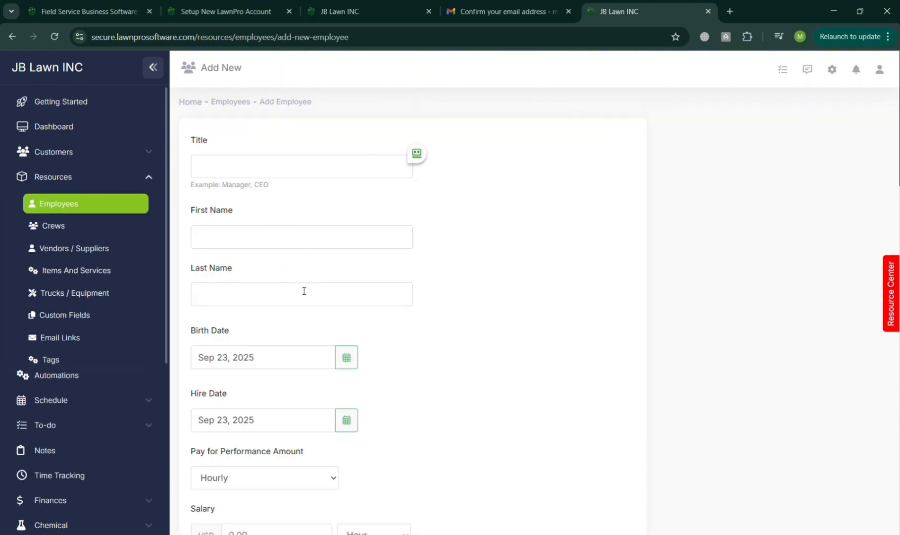
pyautogui.scroll(-7, 304, 291)
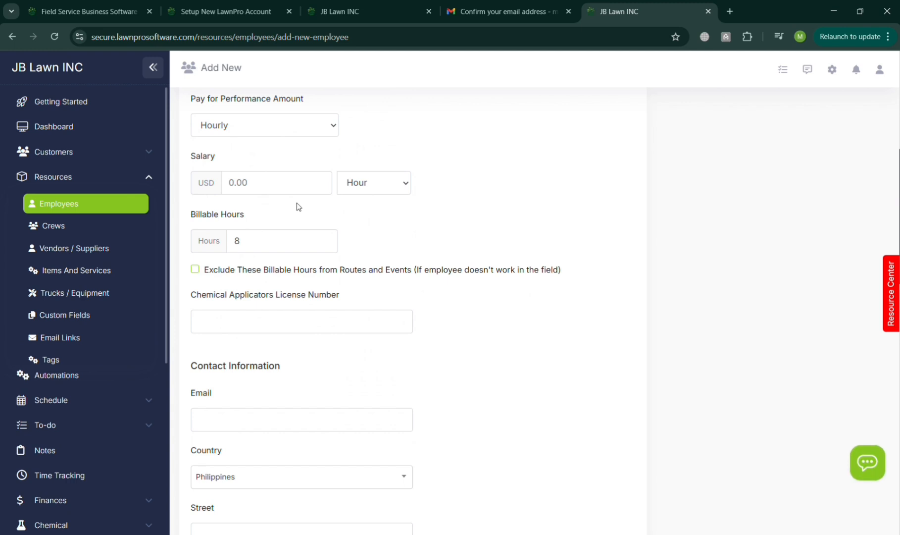
pyautogui.scroll(7, 266, 199)
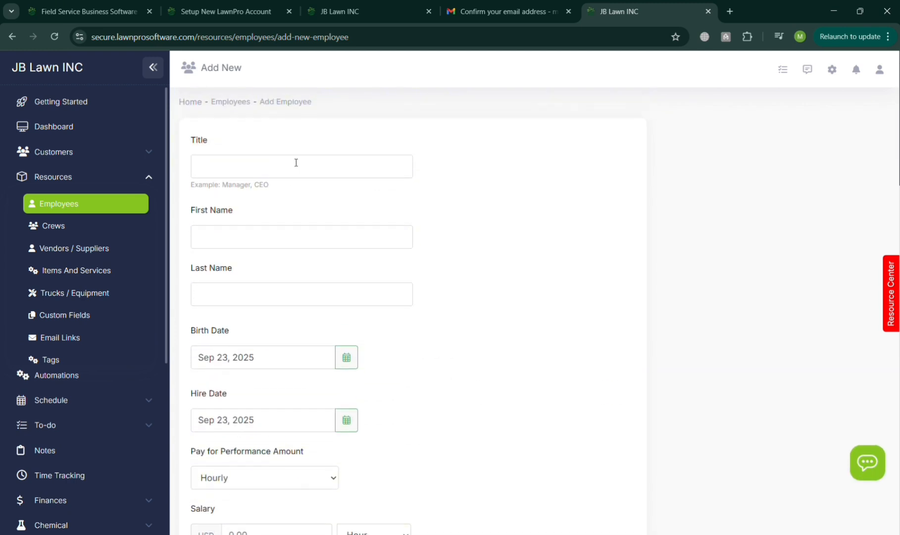
# - Enter Assistant as the new employee's title and fill in the employee's first and last name
pyautogui.click(301, 176)
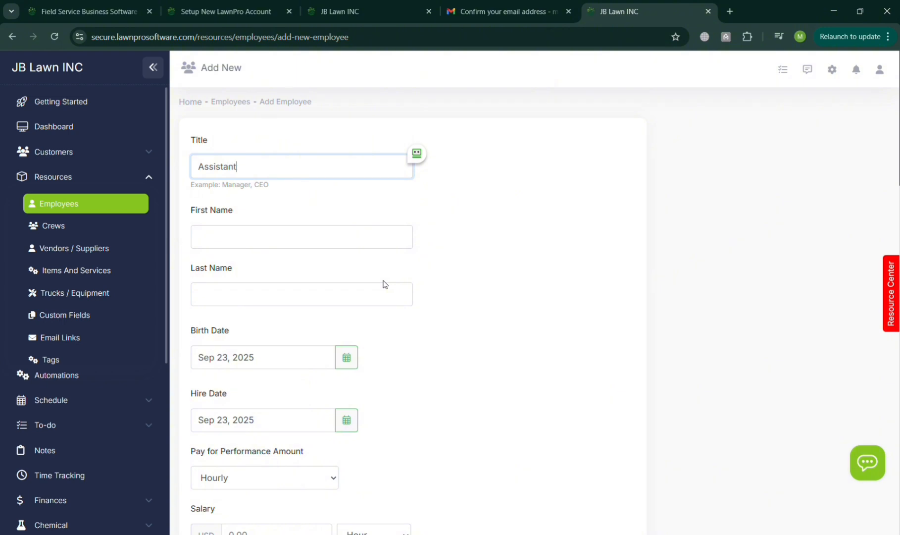
pyautogui.click(317, 232)
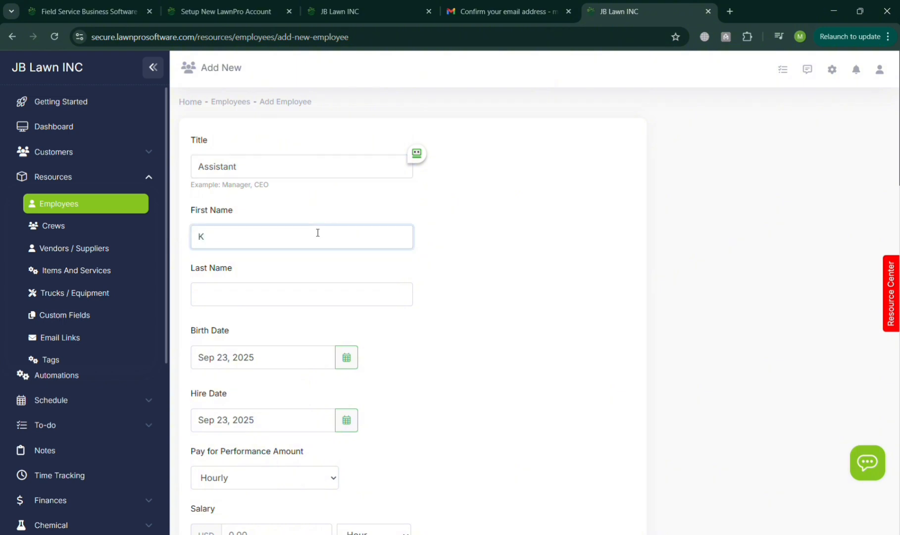
pyautogui.click(314, 293)
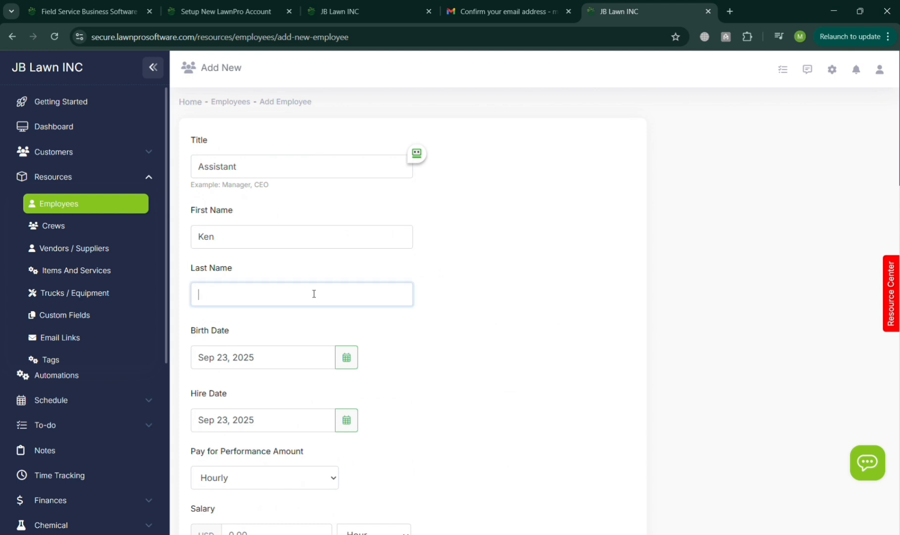
pyautogui.write('G')
# - Set the employee's salary to USD 50 per hour with Hourly pay for performance, and save the employee
pyautogui.scroll(-4, 303, 327)
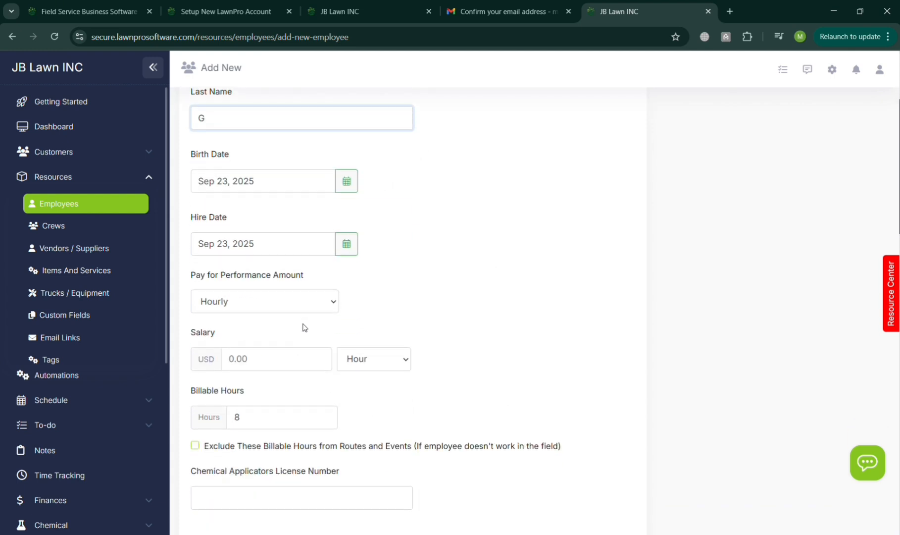
pyautogui.click(288, 304)
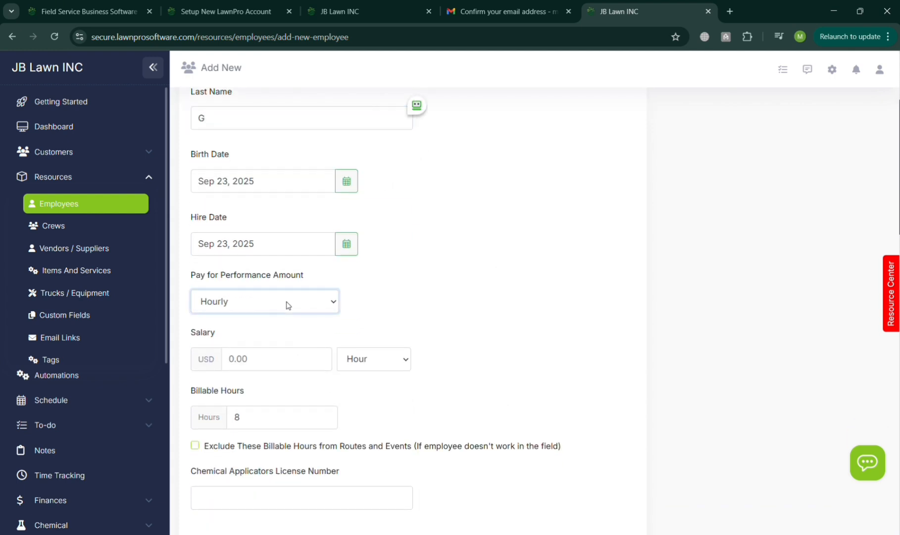
pyautogui.click(297, 362)
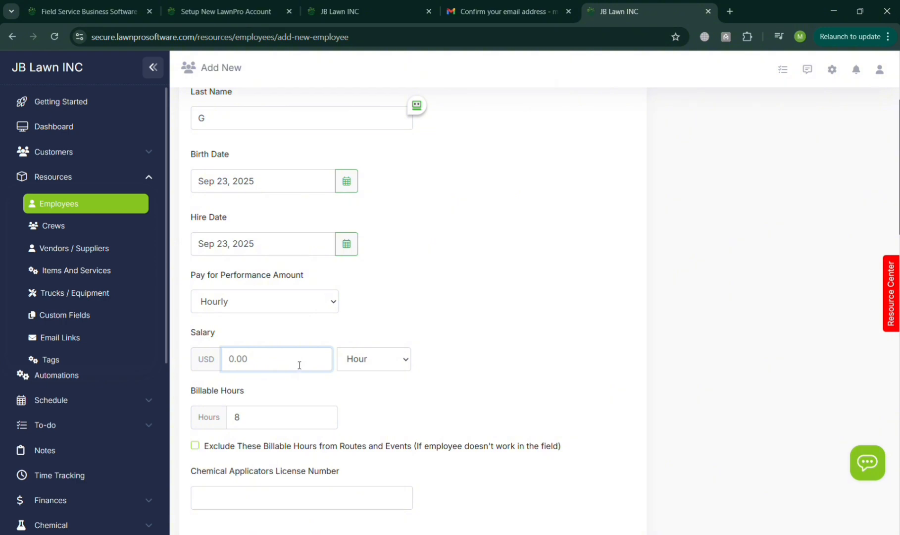
pyautogui.write('50')
pyautogui.scroll(-3, 304, 365)
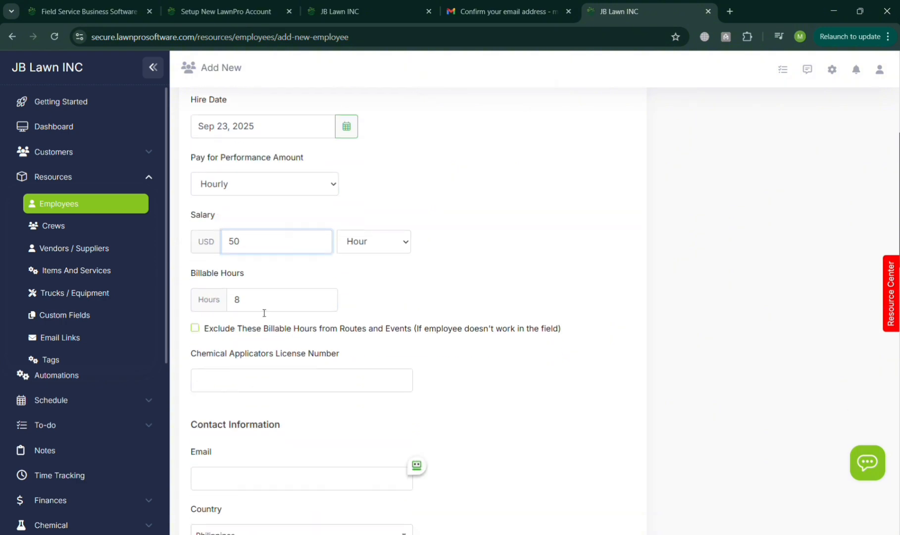
pyautogui.click(363, 351)
pyautogui.scroll(-9, 298, 396)
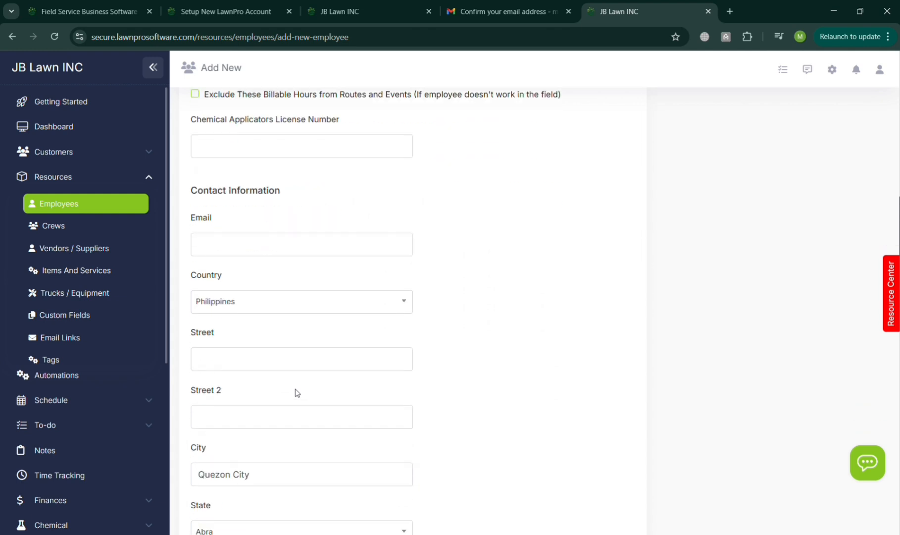
pyautogui.scroll(-15, 326, 304)
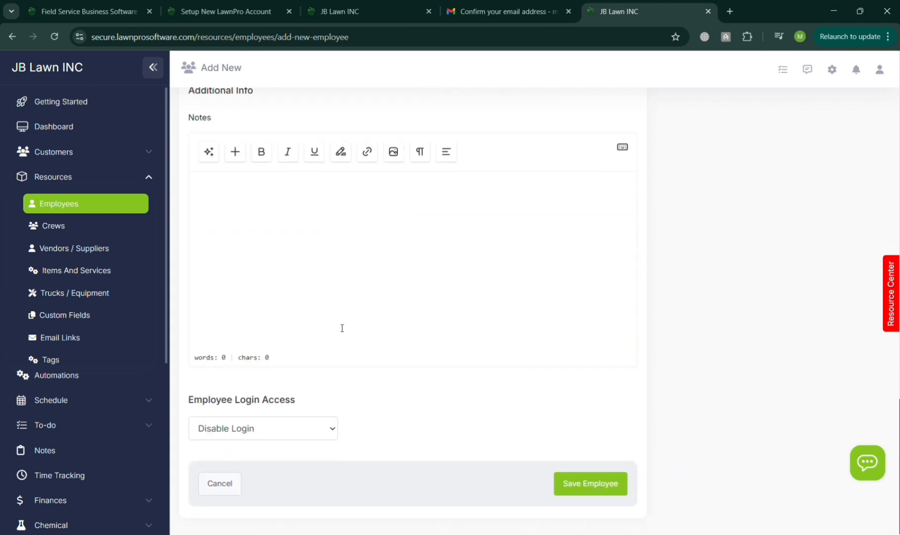
pyautogui.click(595, 483)
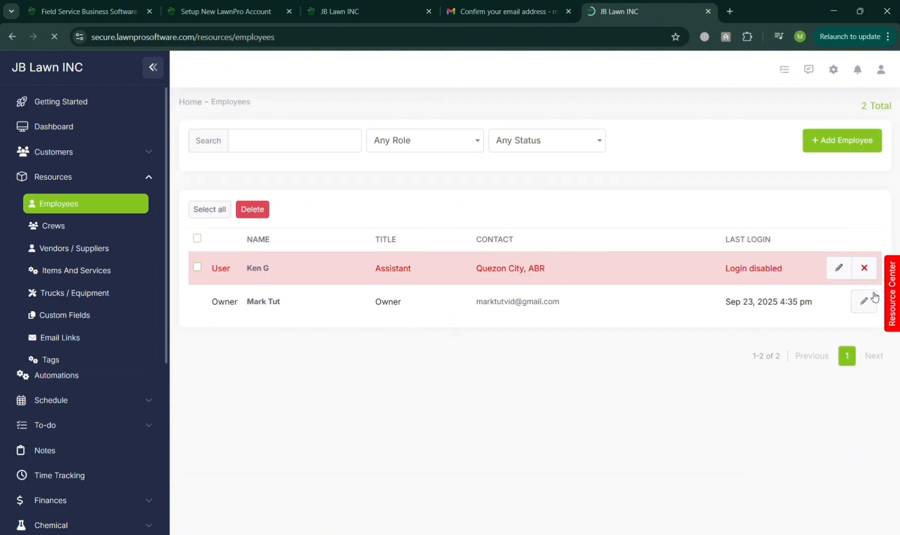
# - Open the form for adding a crew and look over its name, members, billable hours, tags and notes fields
pyautogui.click(82, 233)
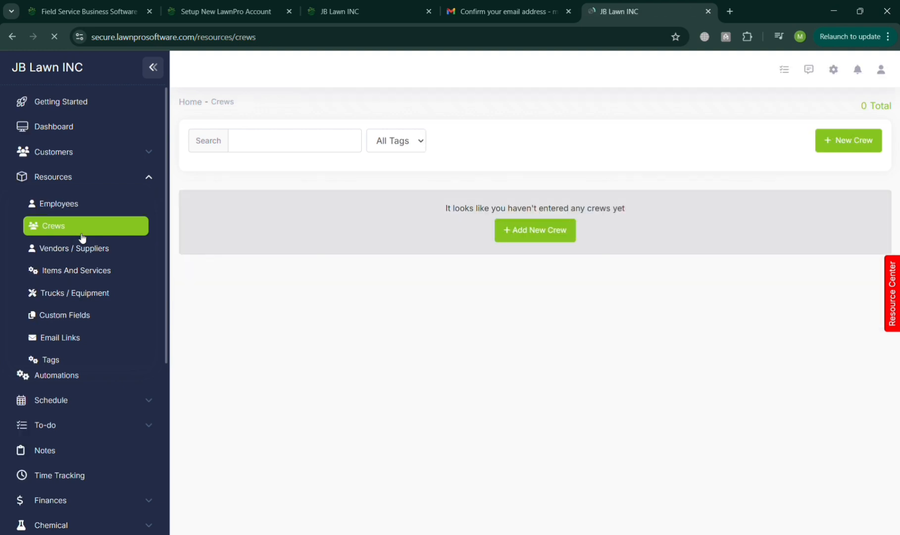
pyautogui.click(541, 243)
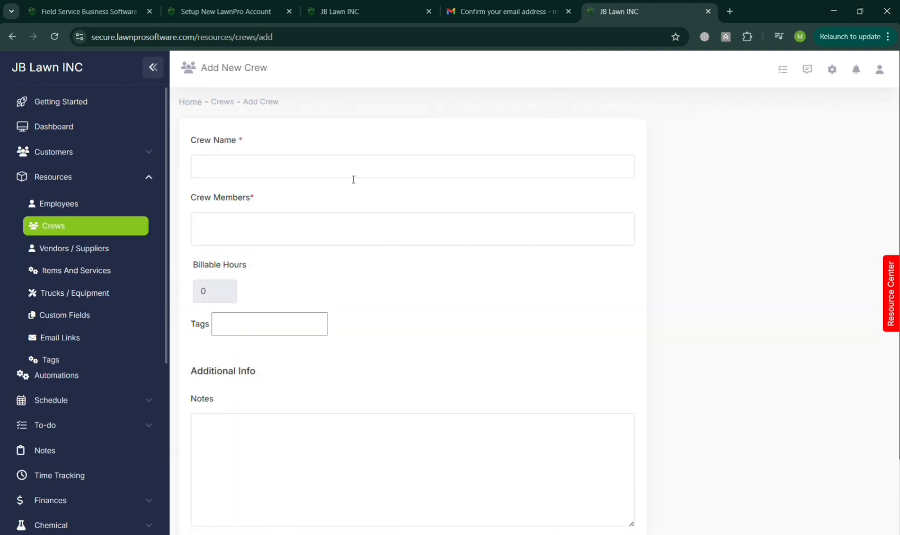
pyautogui.scroll(-3, 369, 232)
pyautogui.click(235, 470)
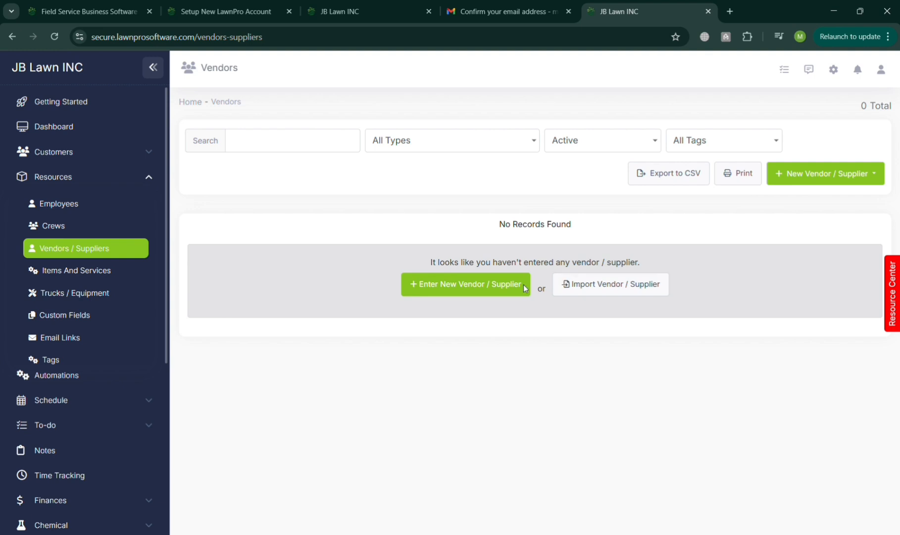
# - Open the form for entering a new vendor / supplier and examine its name, contact and address fields
pyautogui.click(500, 293)
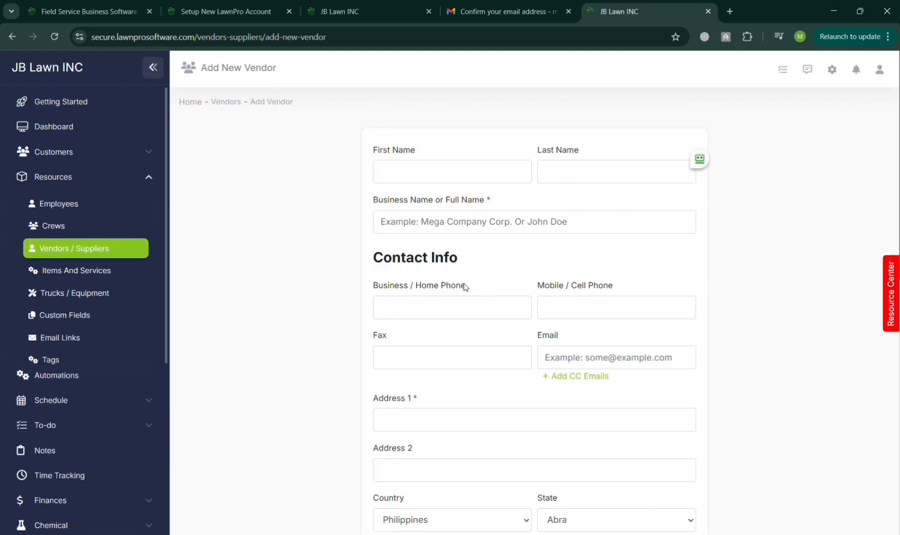
pyautogui.scroll(-3, 492, 293)
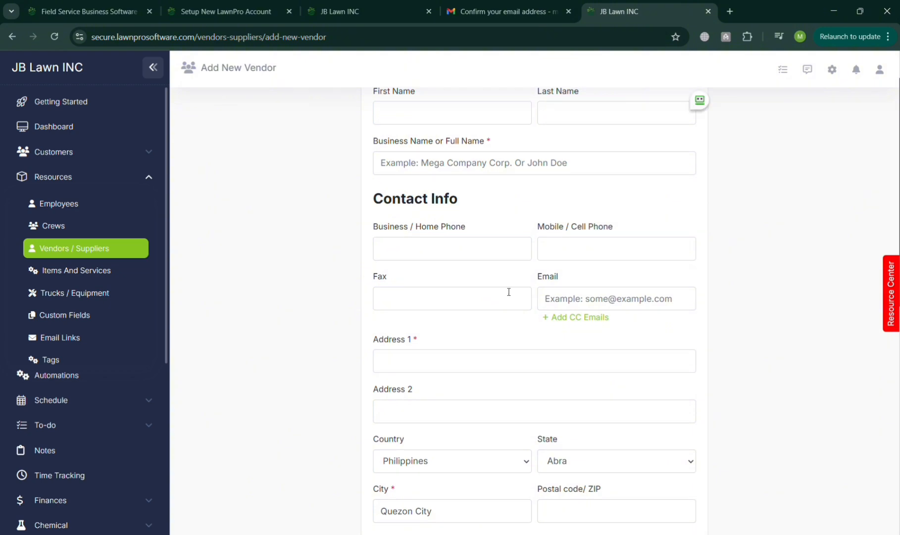
pyautogui.scroll(-6, 553, 255)
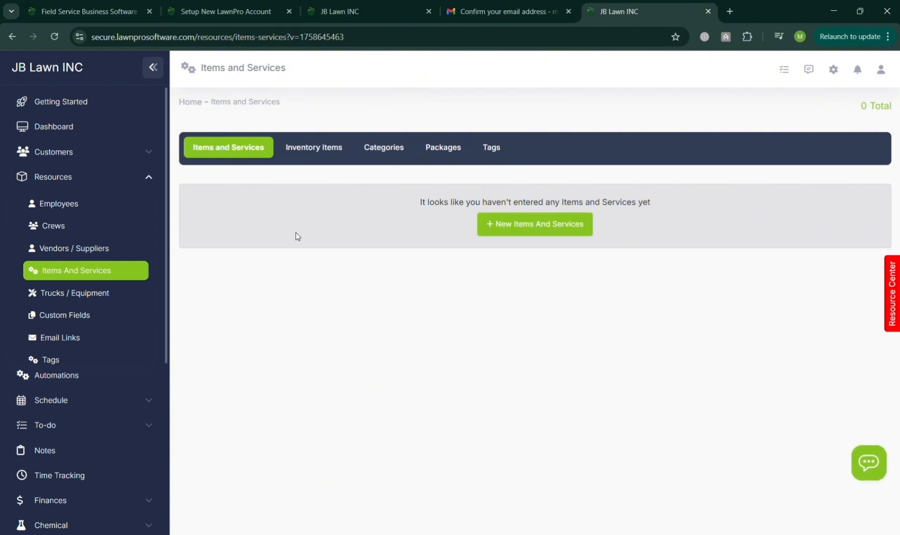
# - Examine the form for adding a truck or equipment down to its notes and photos, and view the Custom Fields page
pyautogui.click(93, 296)
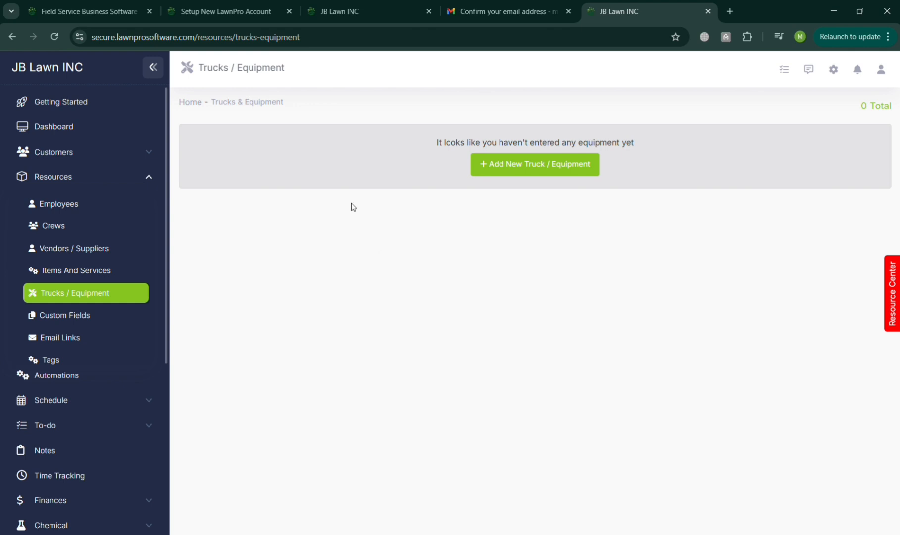
pyautogui.click(545, 169)
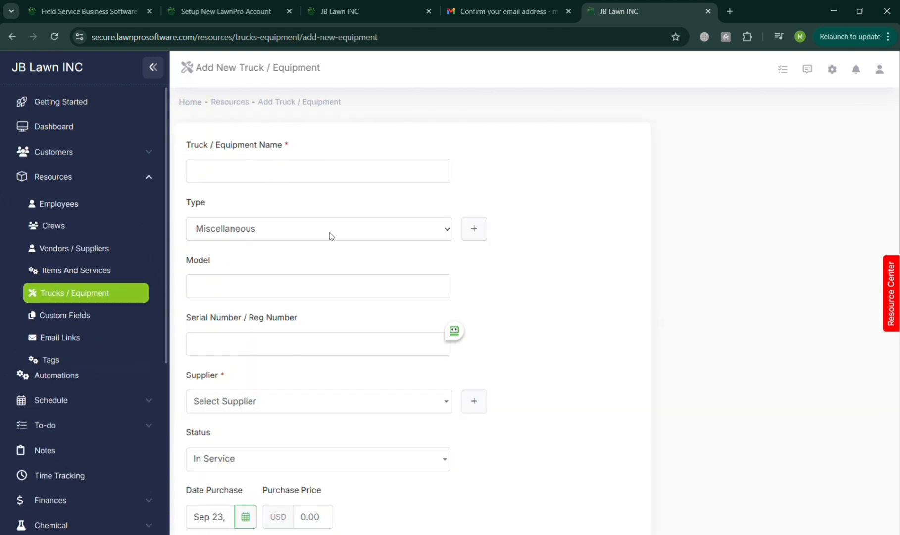
pyautogui.scroll(-1, 331, 237)
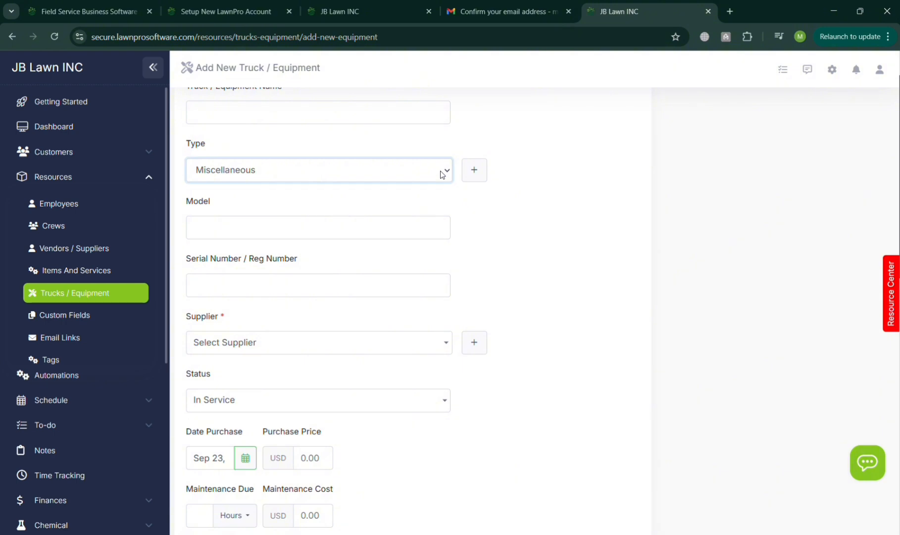
pyautogui.scroll(-6, 441, 269)
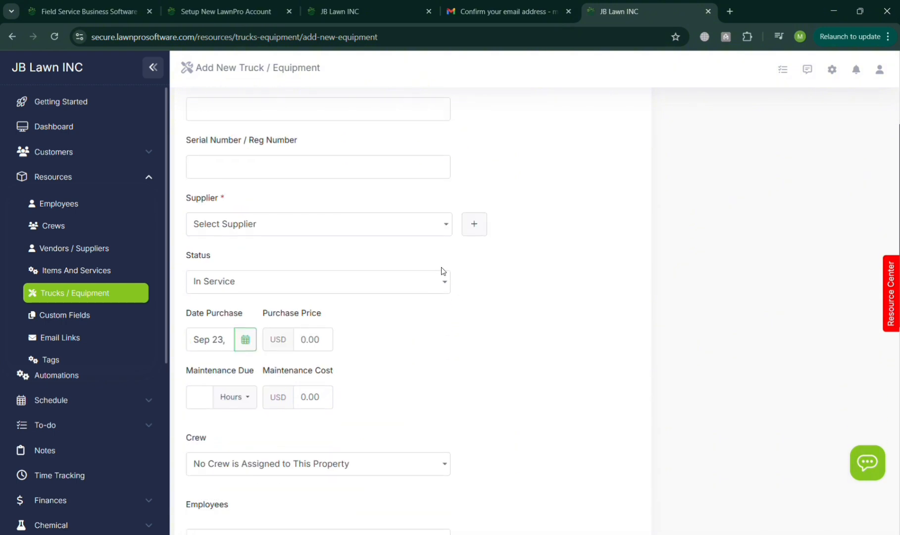
pyautogui.scroll(-4, 441, 282)
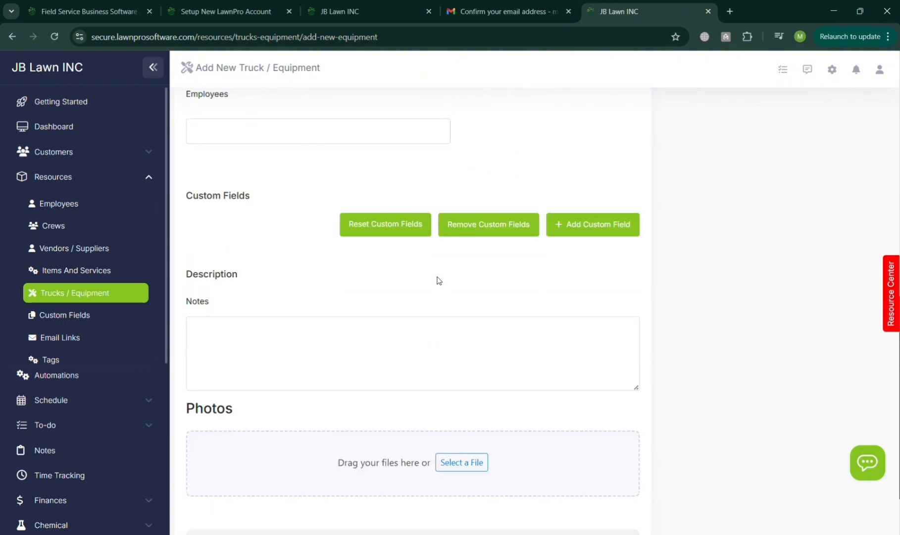
pyautogui.click(113, 320)
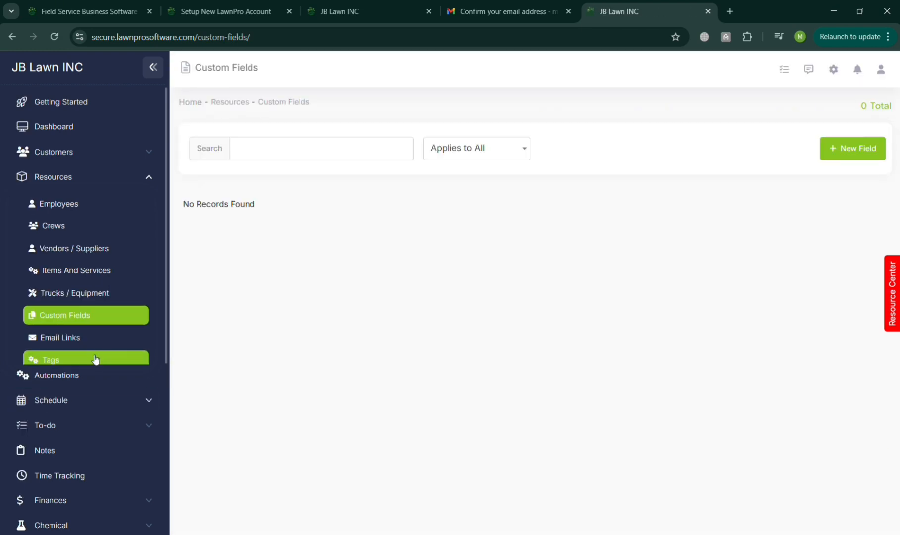
# - Start a new automation with the trigger condition To-do is Added and the run time 1 Day Before The Event Happens
pyautogui.click(140, 375)
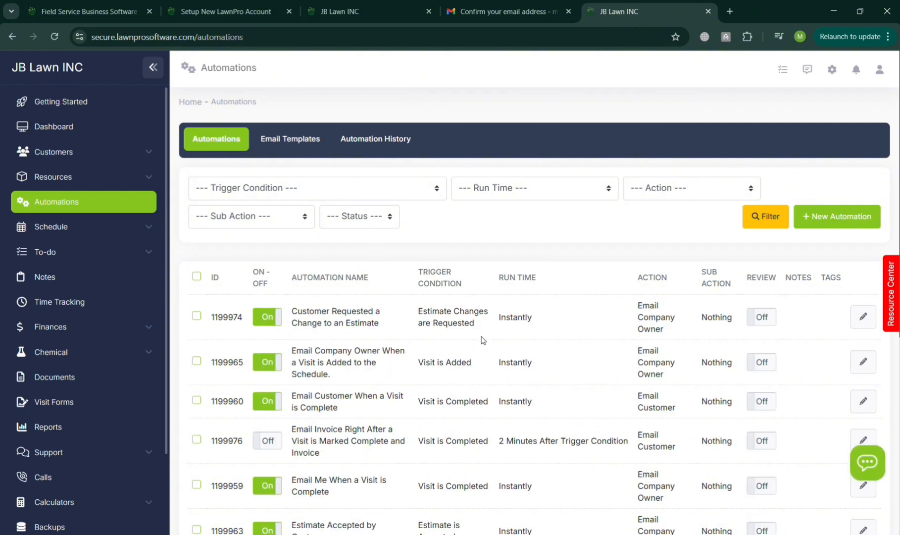
pyautogui.click(854, 228)
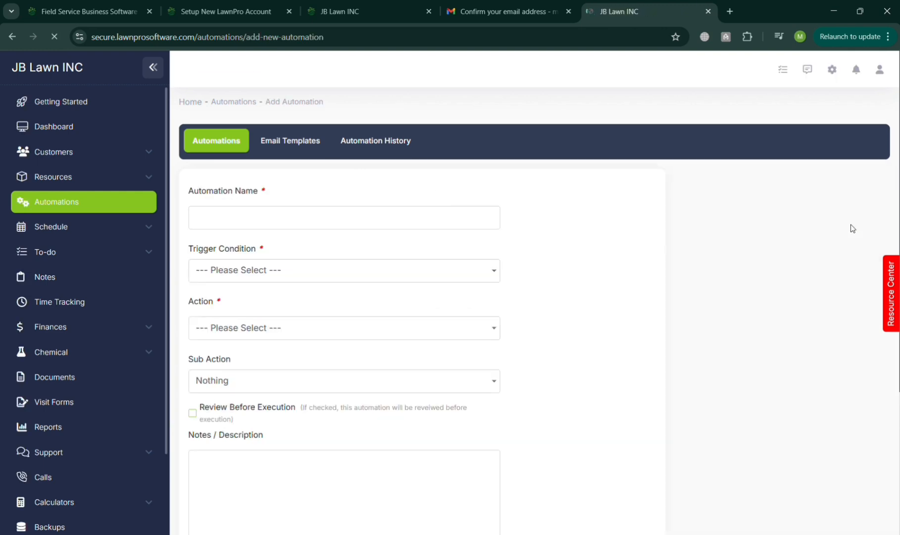
pyautogui.click(250, 275)
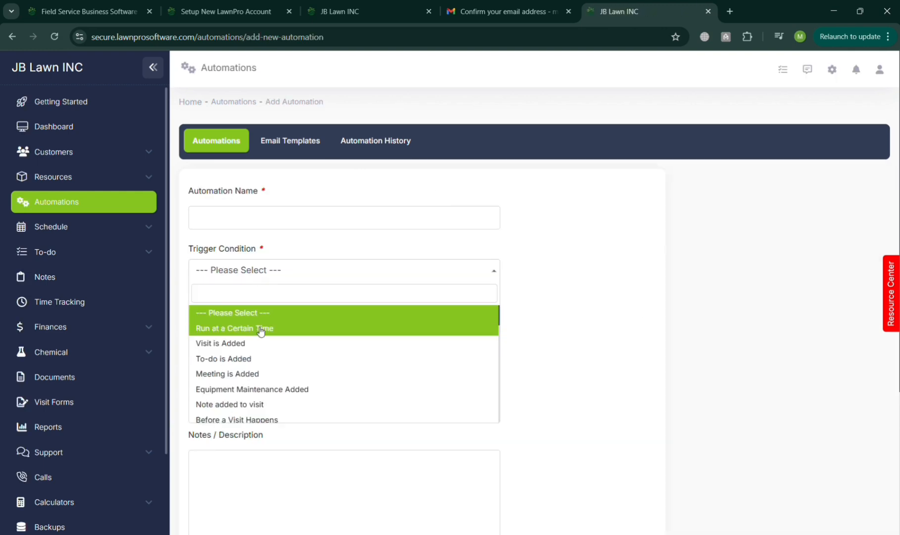
pyautogui.click(264, 359)
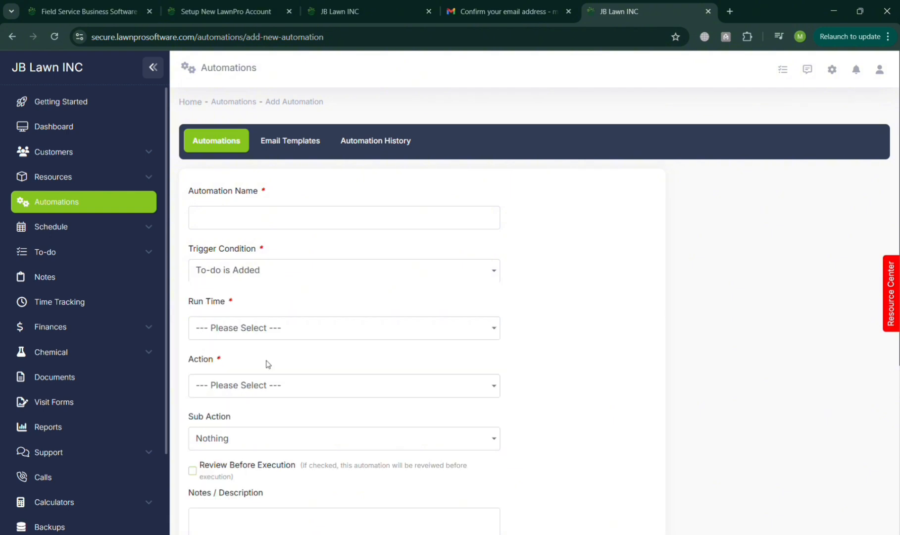
pyautogui.click(323, 338)
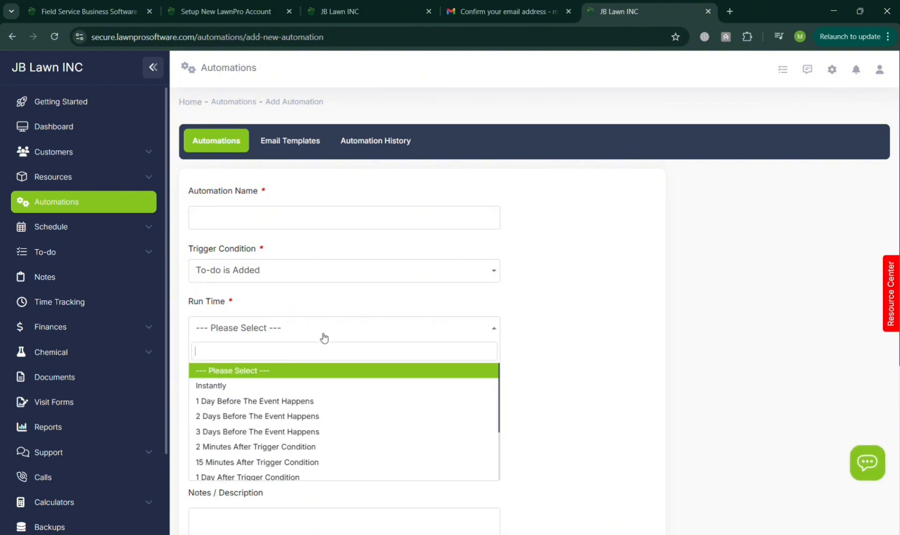
pyautogui.click(304, 407)
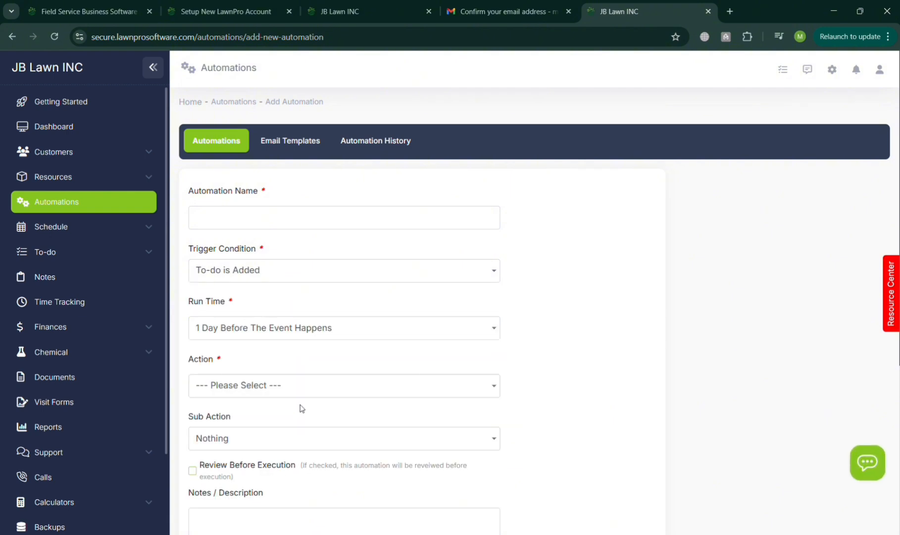
# - Choose Email Employee as the new automation's action, and replace it with Email Customer
pyautogui.scroll(-2, 338, 354)
pyautogui.click(289, 269)
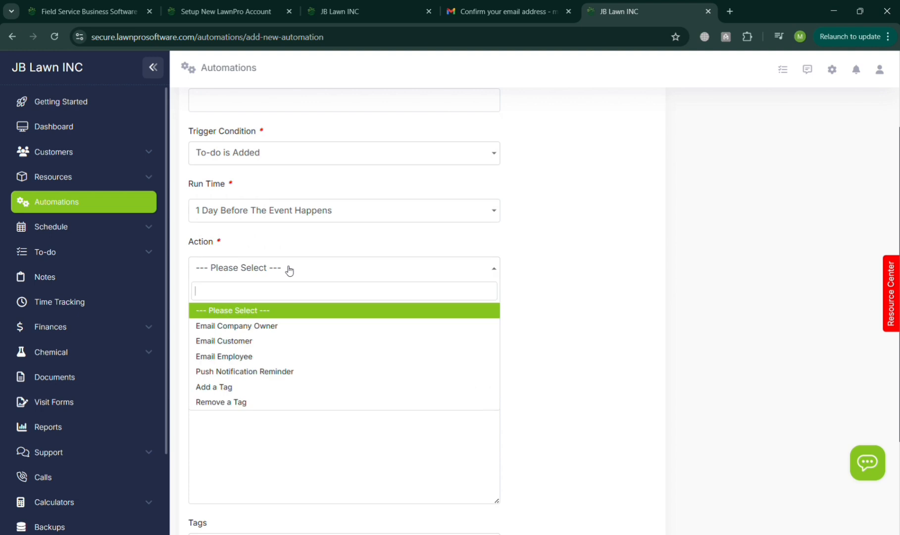
pyautogui.click(307, 357)
pyautogui.click(338, 270)
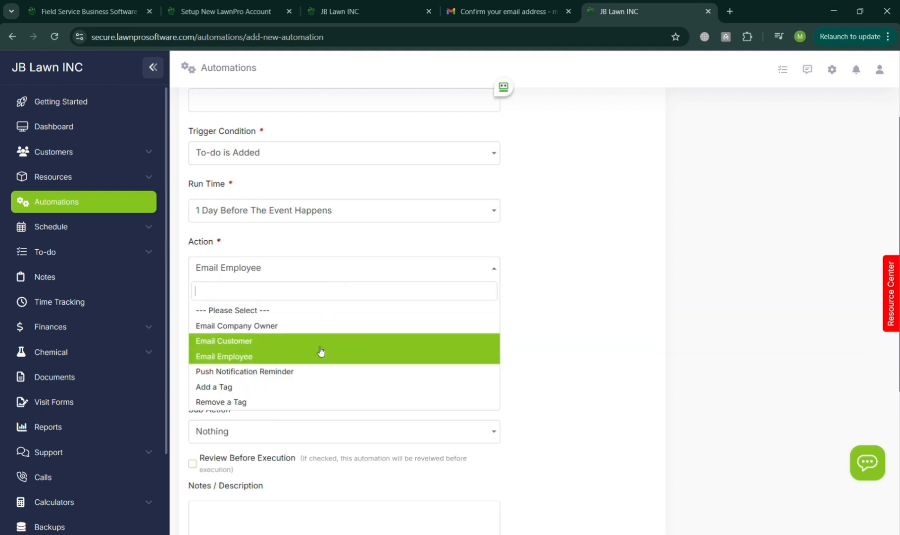
pyautogui.click(319, 344)
# - Set the automation's email template to Customer Work Request and look over the remaining sub action, notes and tags fields
pyautogui.click(282, 322)
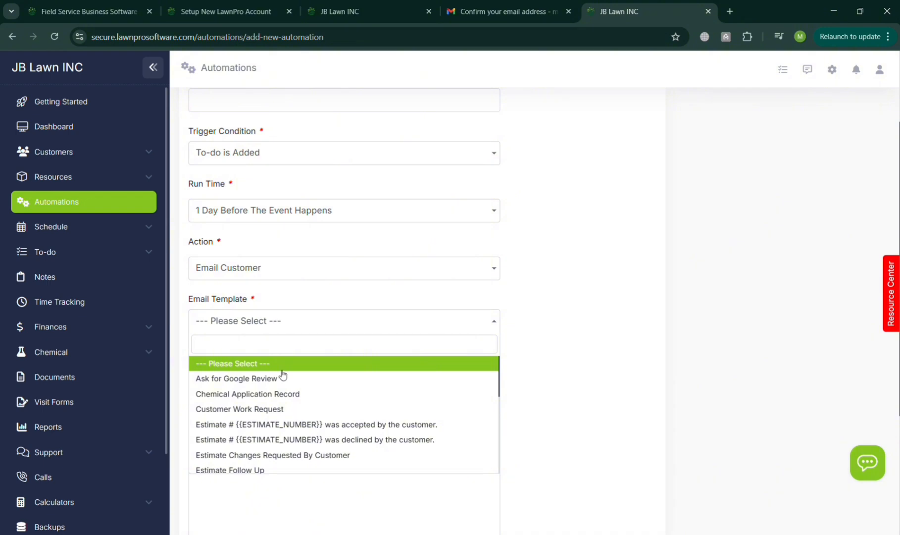
pyautogui.scroll(-5, 302, 462)
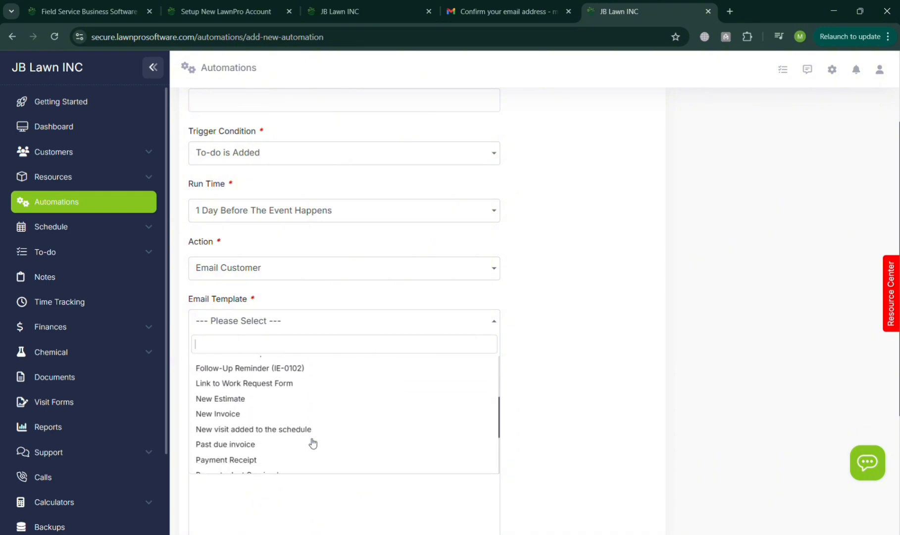
pyautogui.scroll(5, 319, 381)
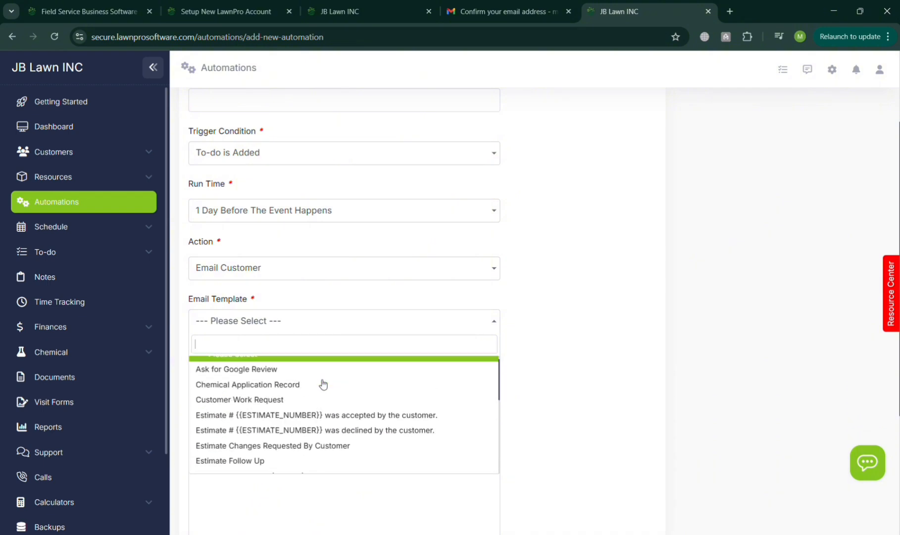
pyautogui.click(318, 409)
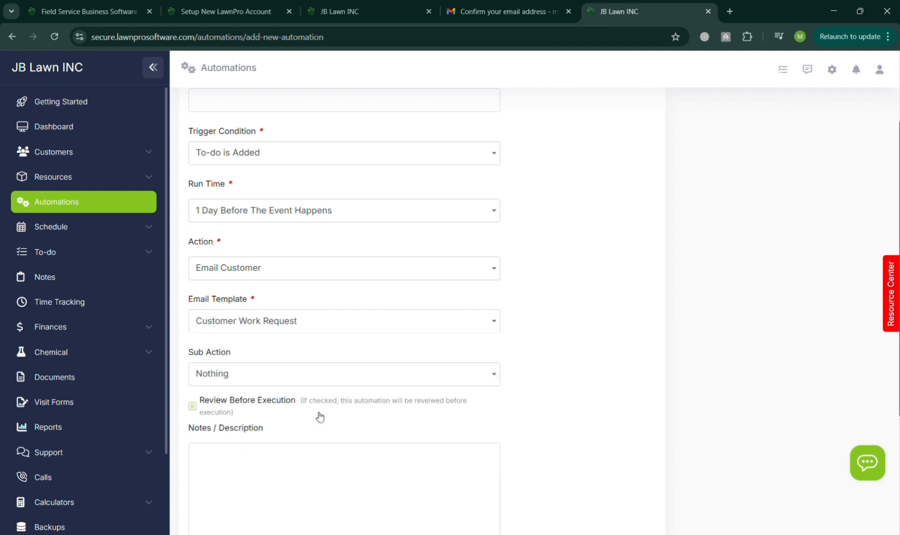
pyautogui.scroll(-2, 291, 340)
pyautogui.scroll(-2, 353, 263)
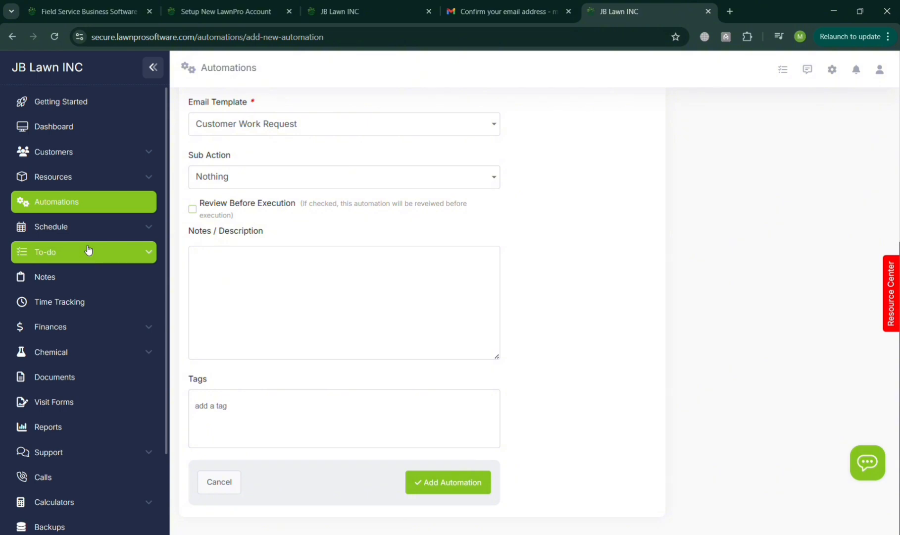
# - Open the monthly schedule calendar, check the event types offered for a new event, and look over the calendar
pyautogui.click(87, 229)
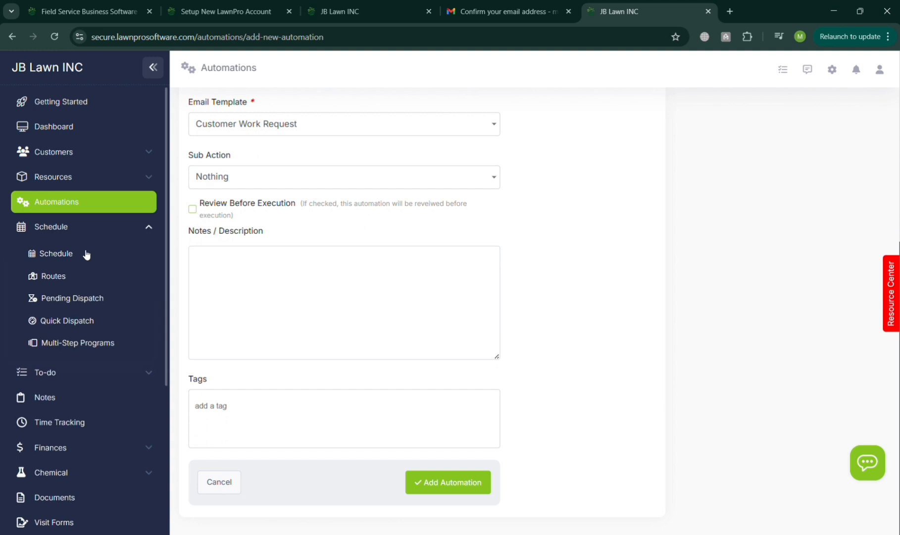
pyautogui.click(90, 257)
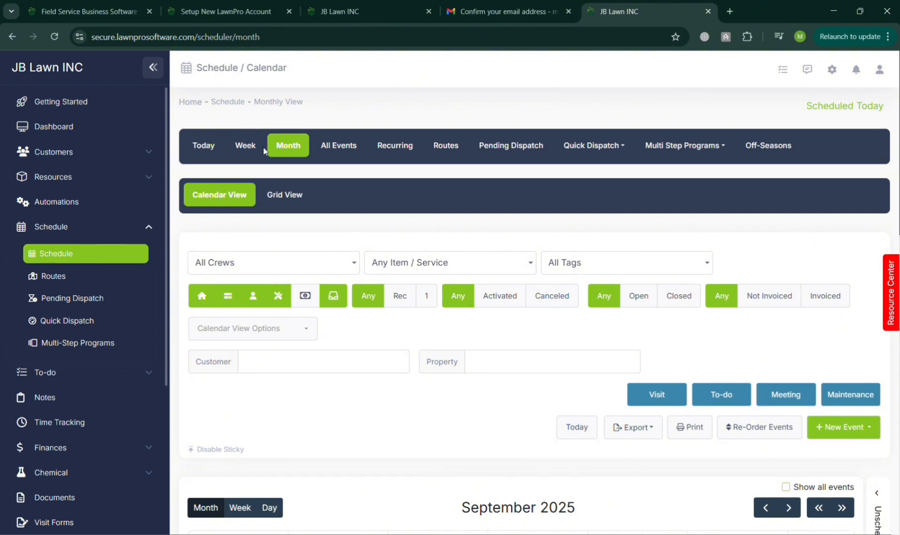
pyautogui.scroll(-1, 405, 210)
pyautogui.click(832, 369)
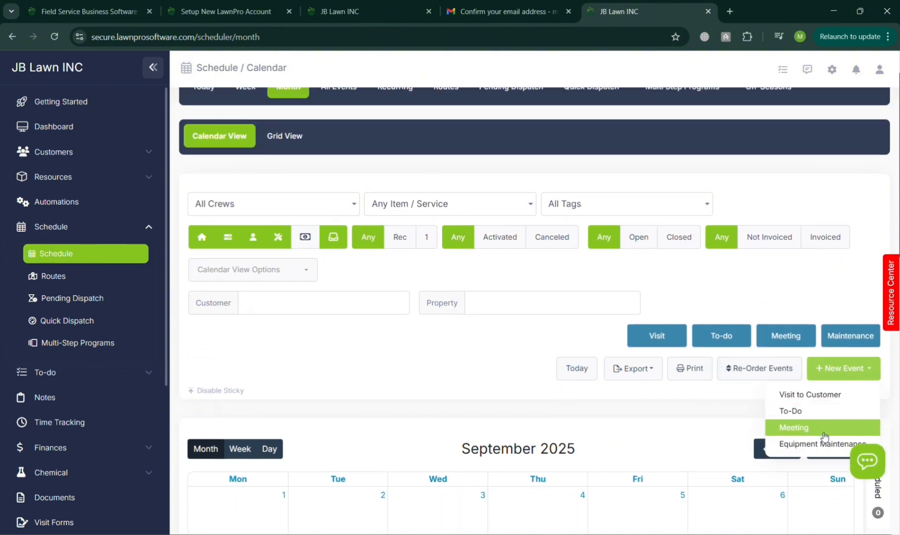
pyautogui.click(717, 395)
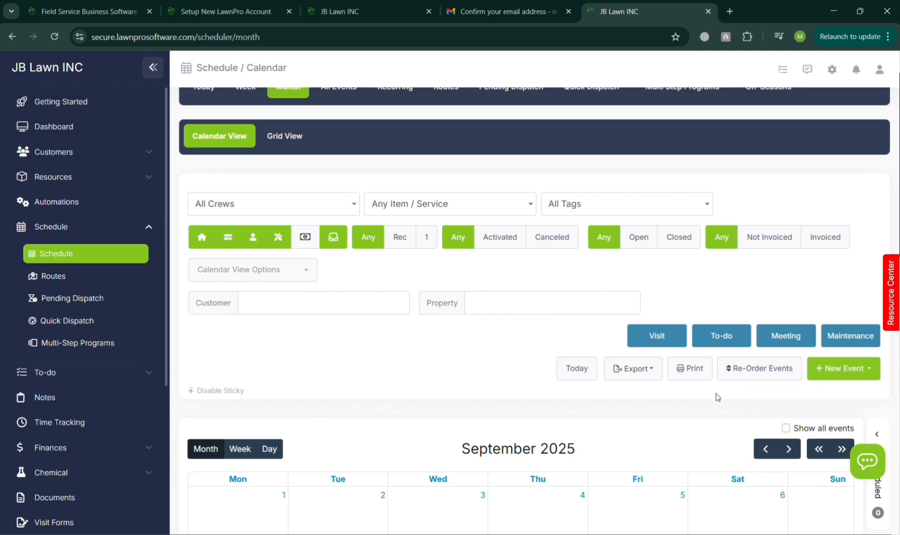
pyautogui.scroll(-2, 582, 395)
pyautogui.scroll(3, 689, 396)
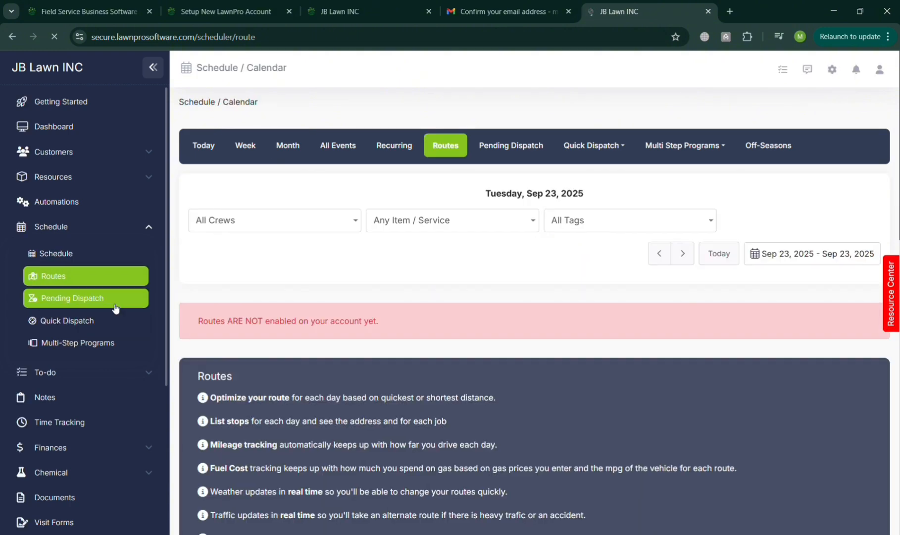
# - View the Pending Dispatch and Quick Dispatch scheduling pages and the To-Do List
pyautogui.click(114, 307)
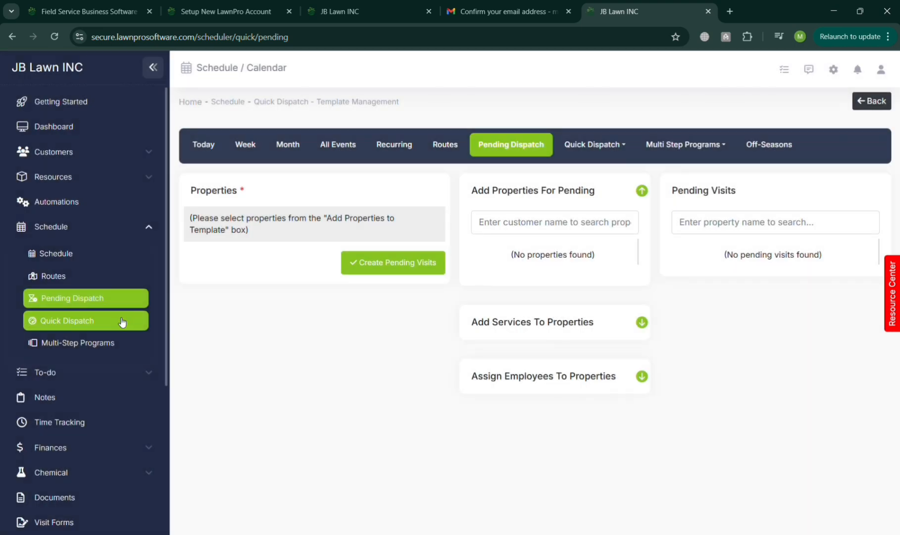
pyautogui.click(118, 321)
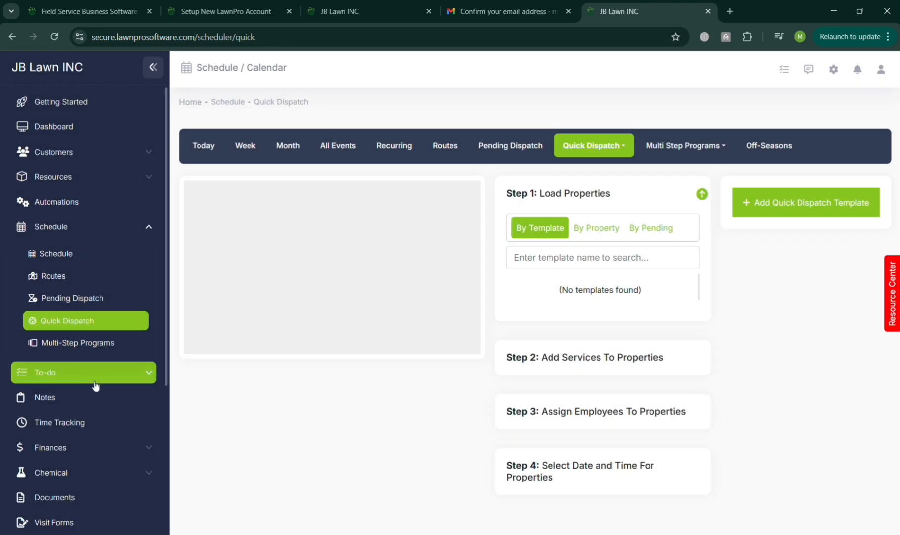
pyautogui.click(95, 385)
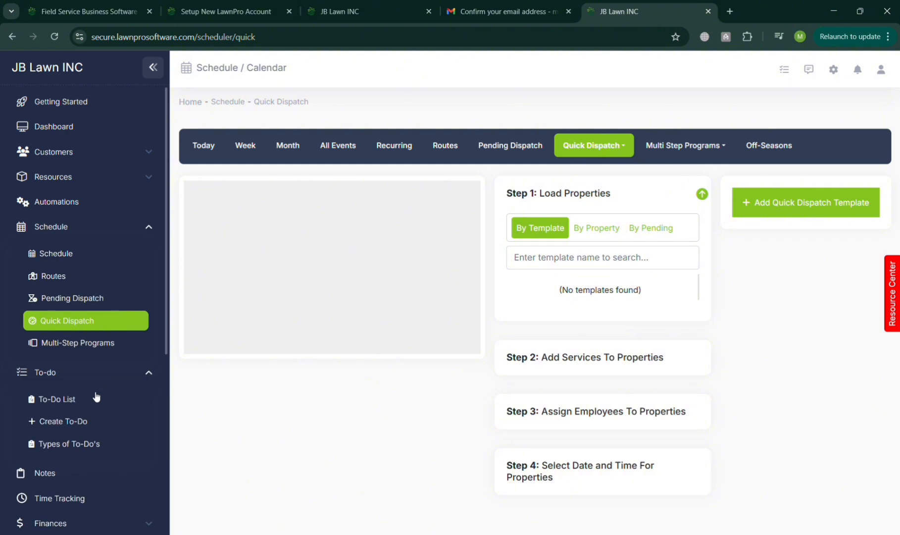
pyautogui.click(97, 398)
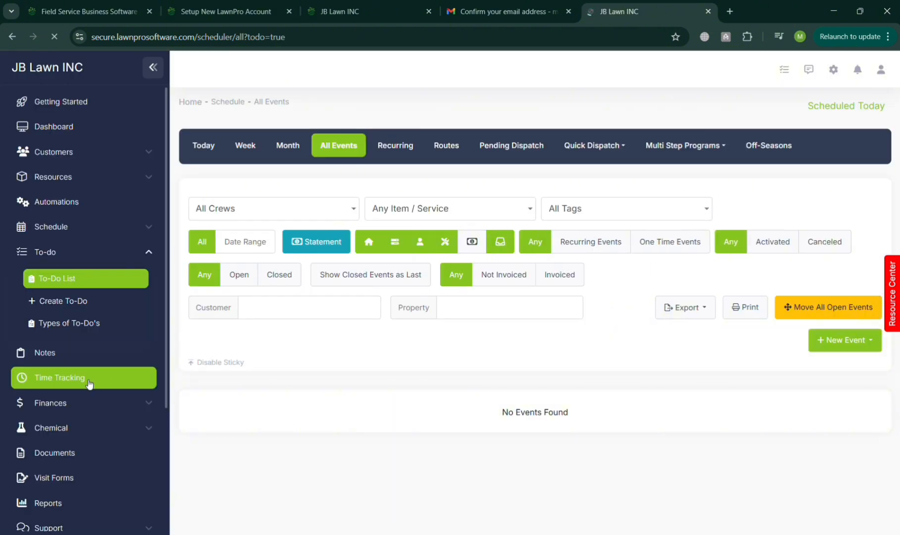
# - Open the Payments page under Finances and examine the form for adding a payment
pyautogui.scroll(-1, 97, 404)
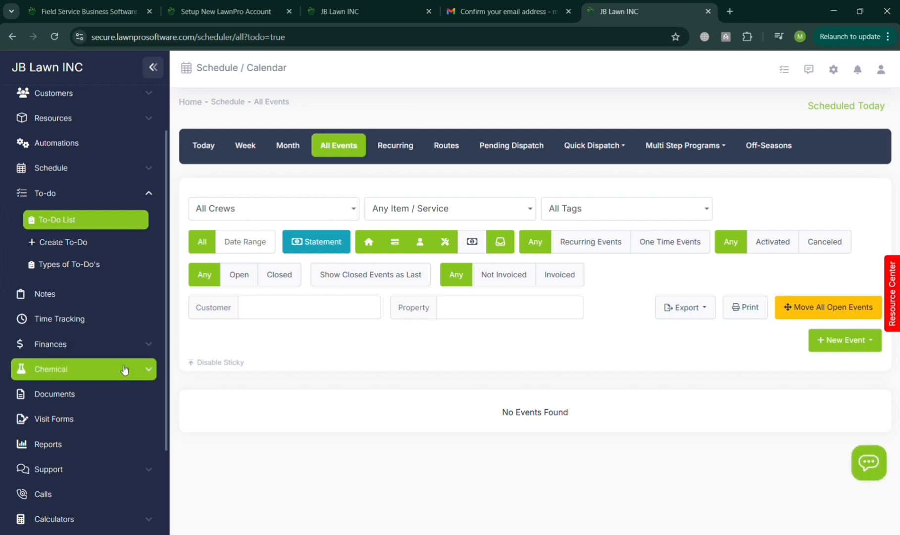
pyautogui.click(125, 345)
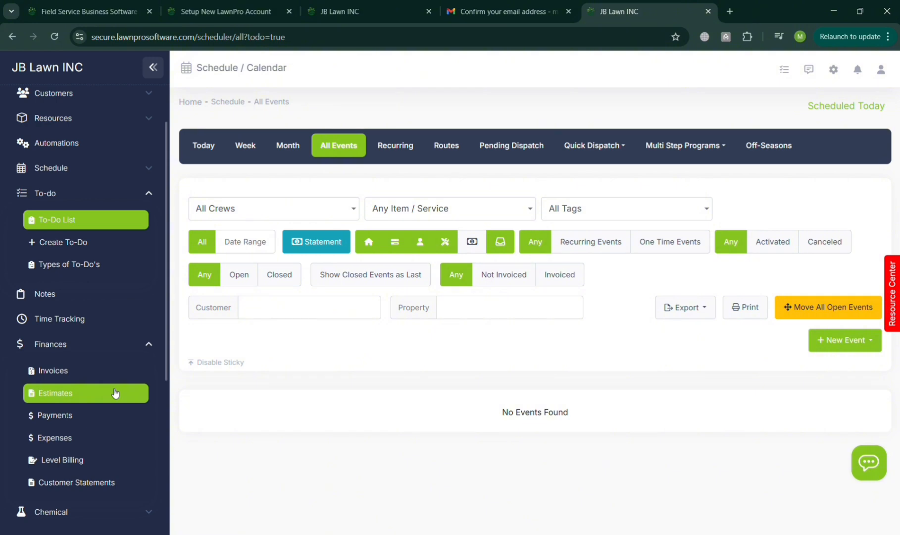
pyautogui.click(111, 415)
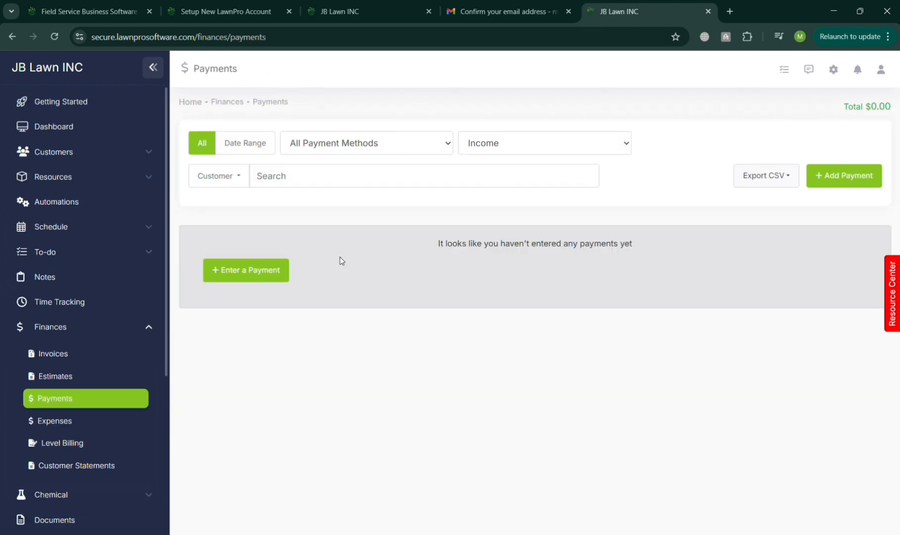
pyautogui.click(839, 179)
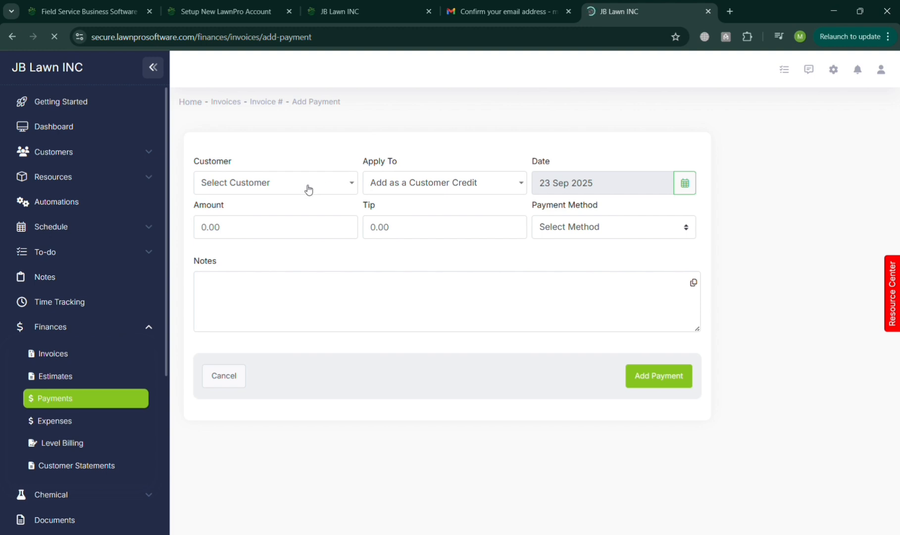
pyautogui.scroll(5, 882, 139)
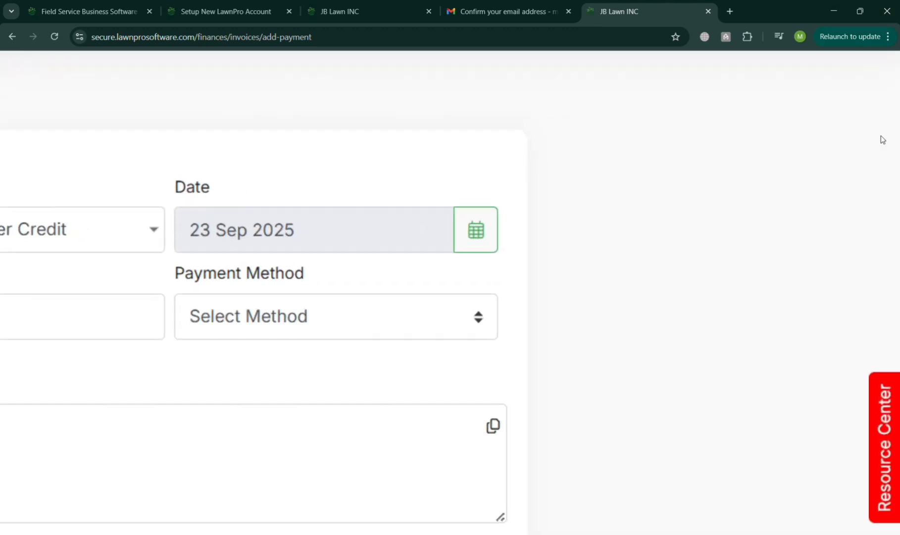
pyautogui.scroll(2, 882, 139)
# - Open the account settings and view the online payments, invoices, estimates and receipts, and billing history pages
pyautogui.click(763, 97)
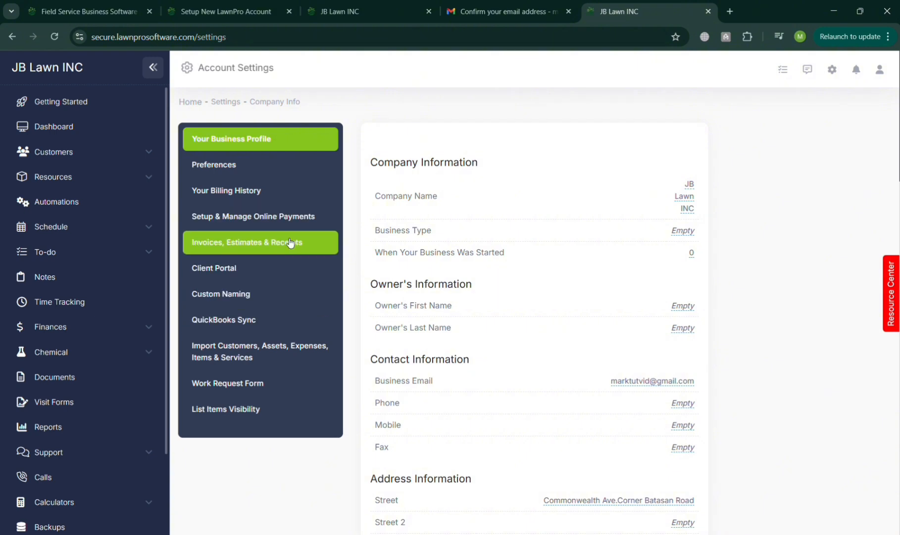
pyautogui.click(296, 219)
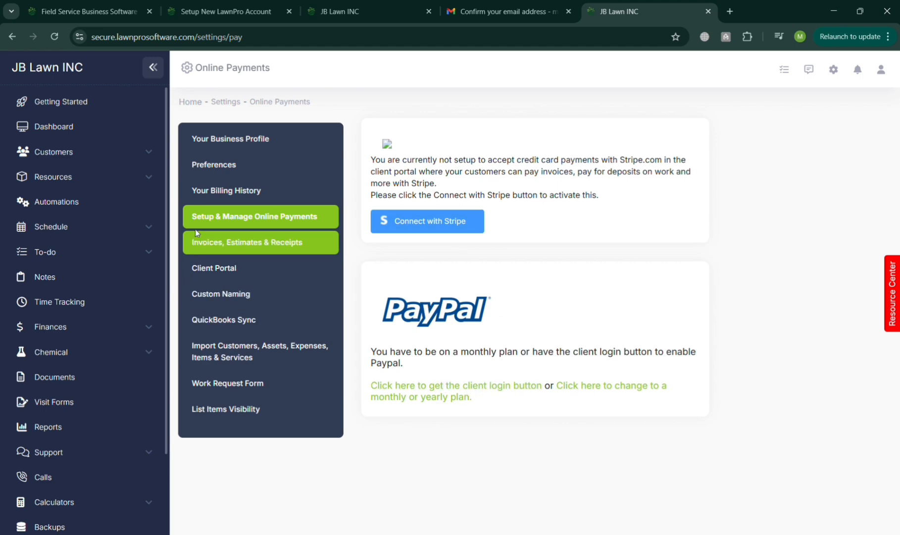
pyautogui.click(228, 242)
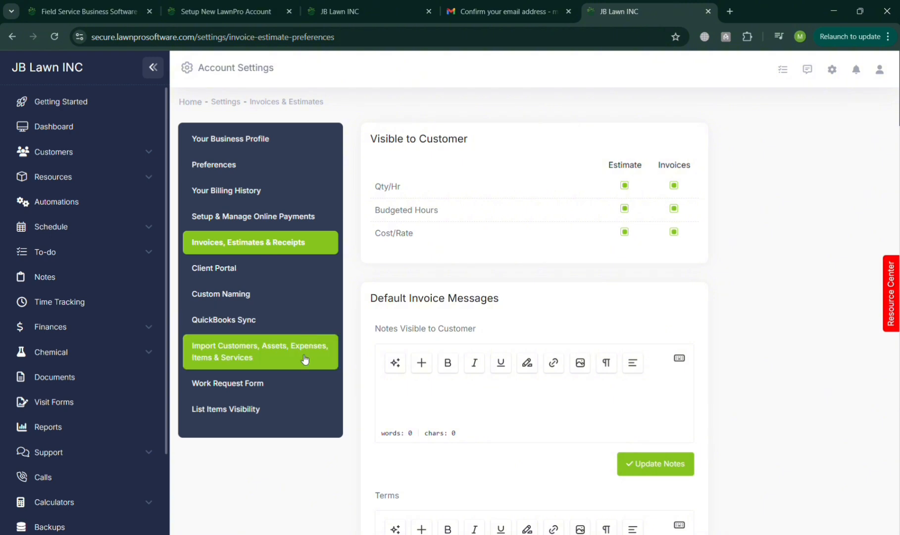
pyautogui.click(300, 188)
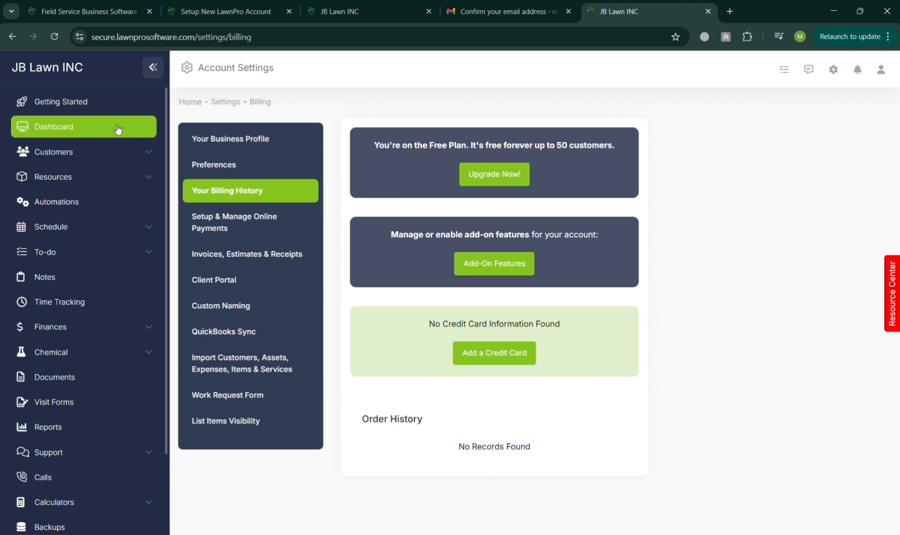
# - Open the Reports page and go through its three-part tour of the city, county and state sales tax reports
pyautogui.scroll(-2, 111, 357)
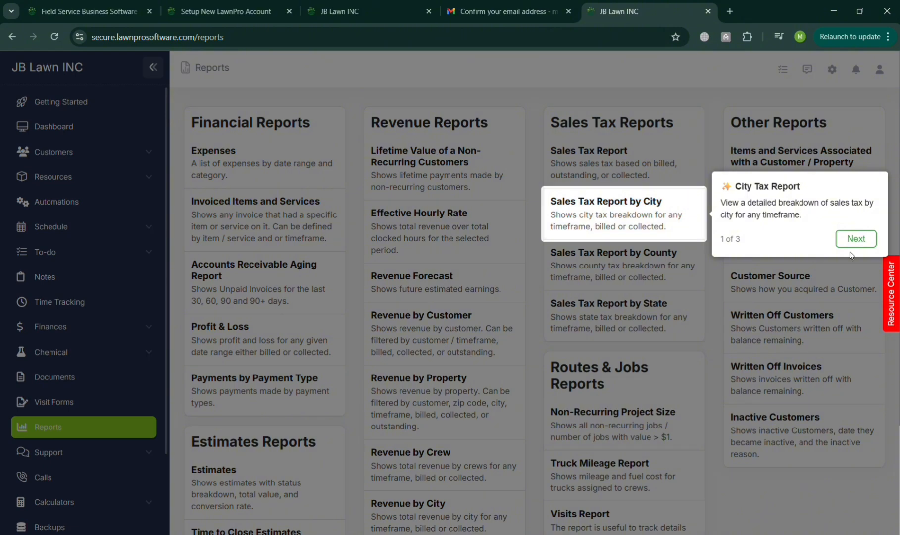
pyautogui.click(873, 243)
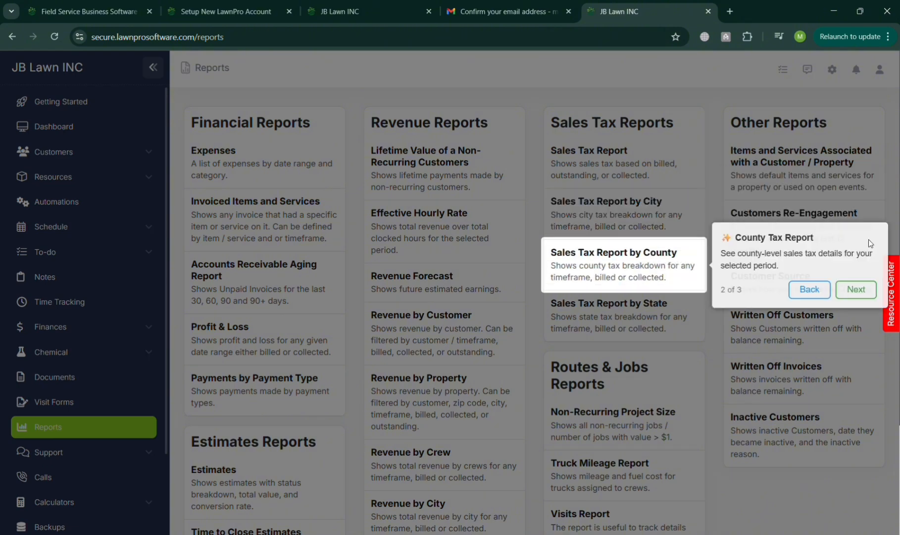
pyautogui.click(843, 290)
pyautogui.click(855, 340)
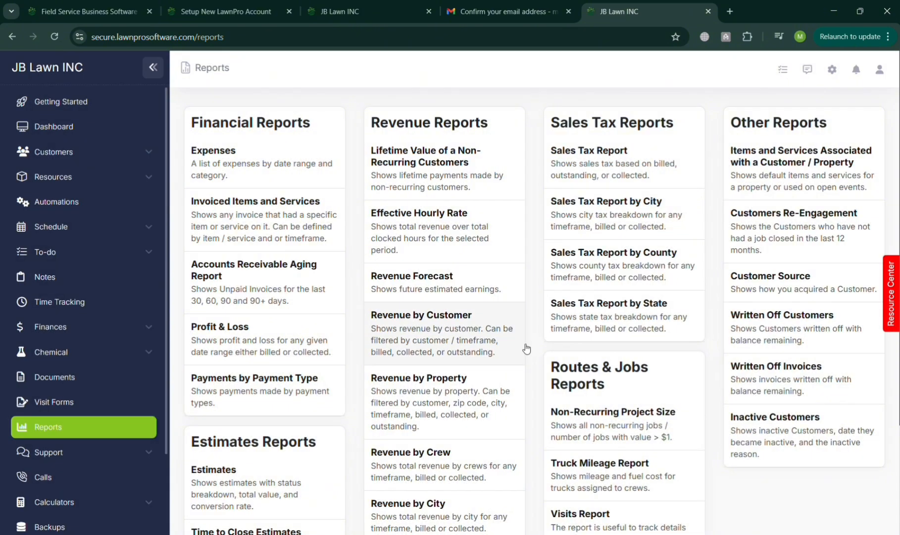
# - Examine the available reports in every category on the Reports page and check the Support options
pyautogui.scroll(-3, 526, 347)
pyautogui.scroll(3, 464, 397)
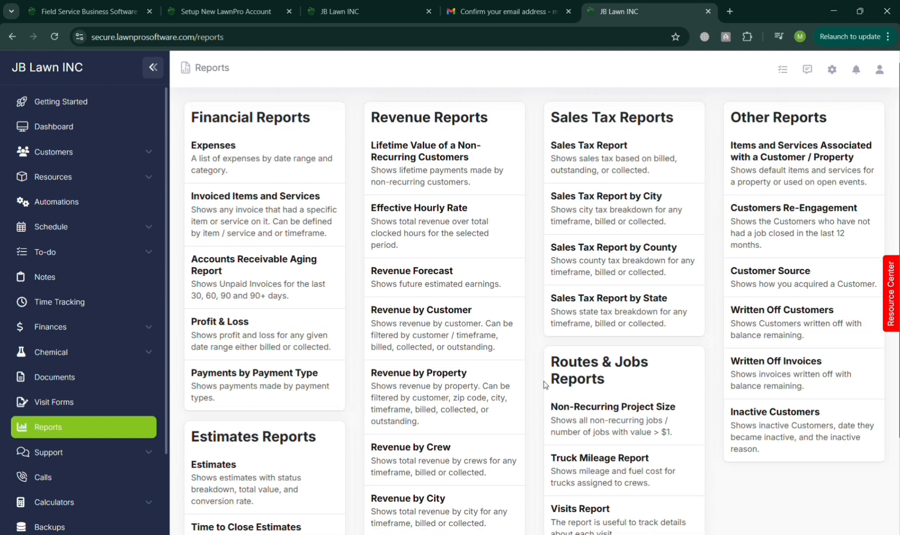
pyautogui.scroll(-2, 87, 428)
pyautogui.click(146, 364)
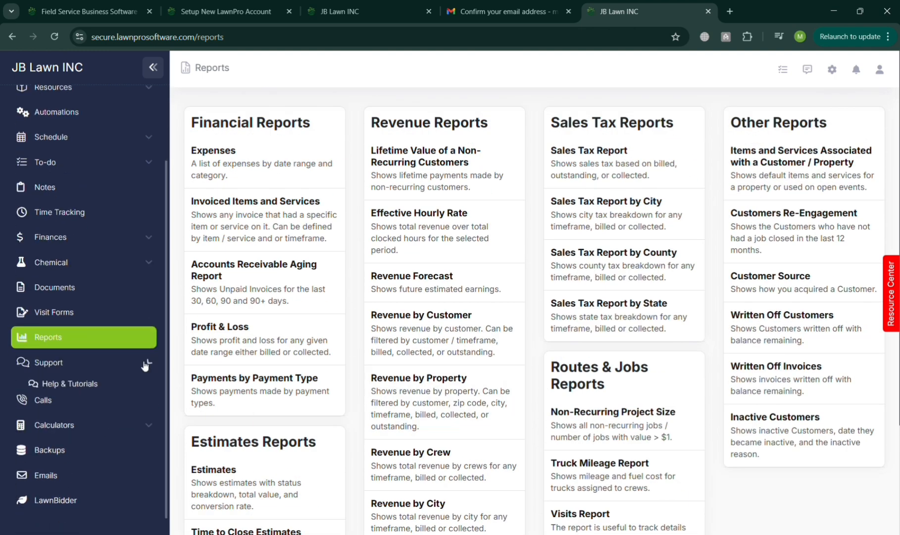
pyautogui.scroll(-1, 145, 364)
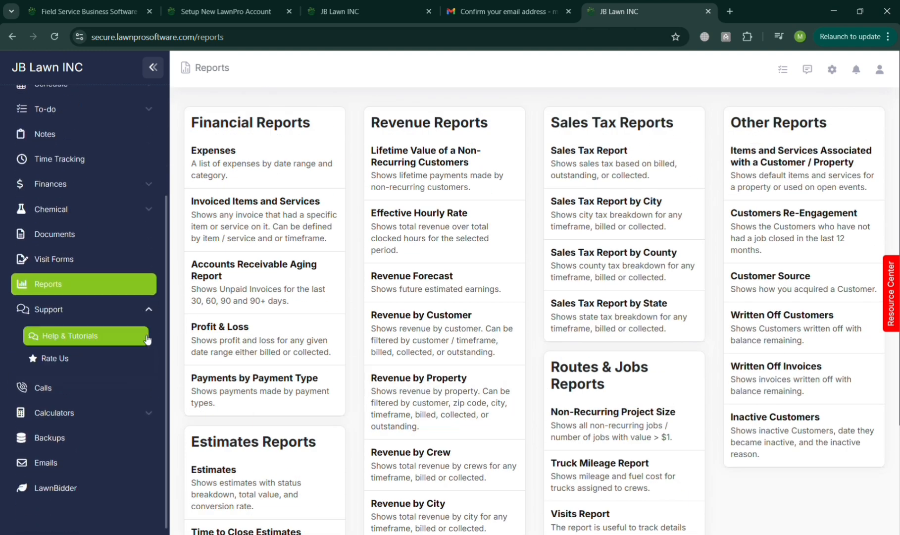
pyautogui.click(149, 312)
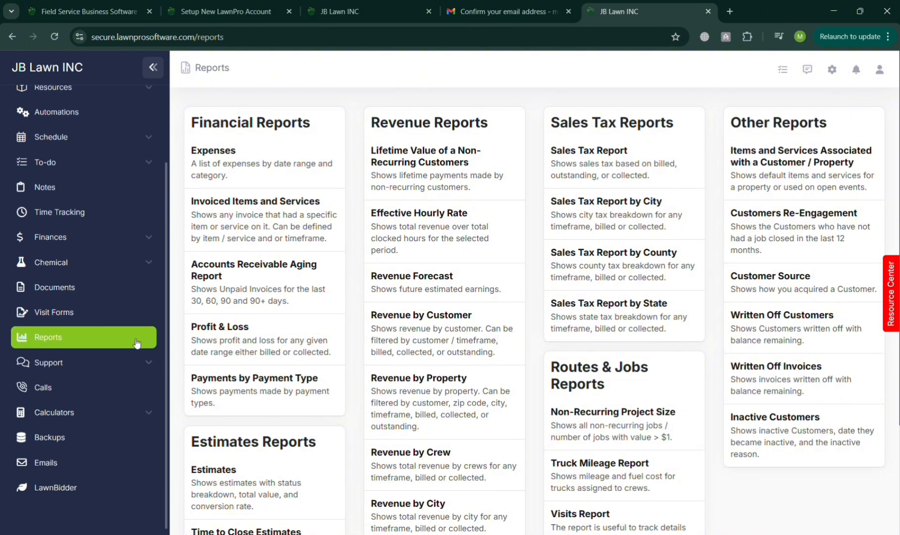
pyautogui.scroll(-3, 110, 409)
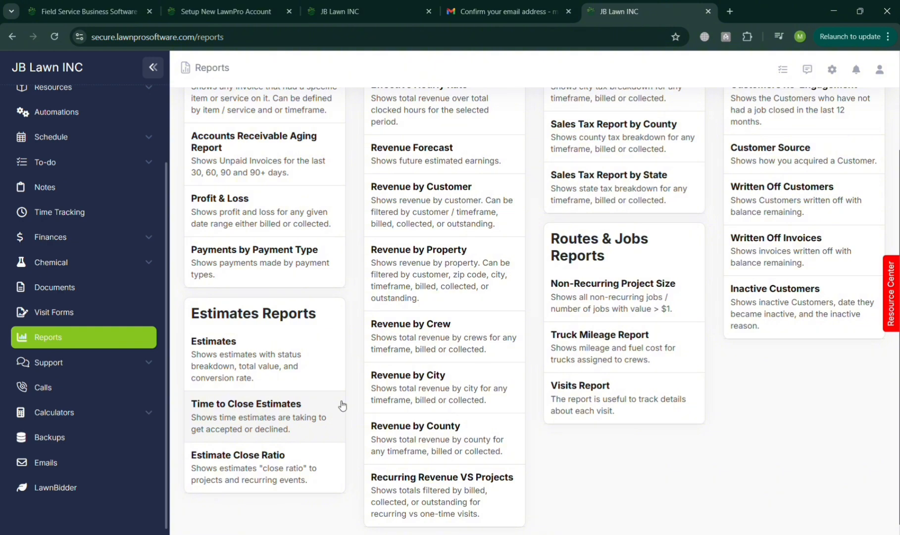
pyautogui.scroll(3, 341, 405)
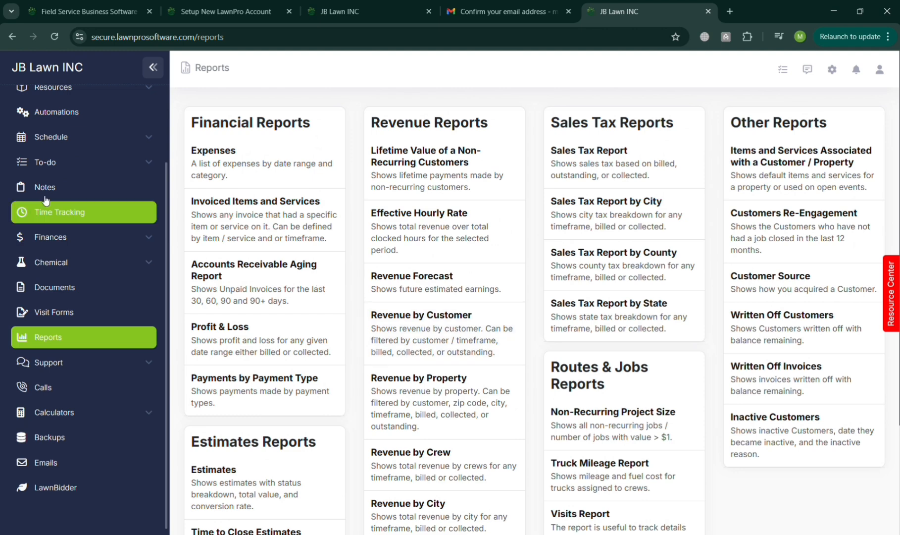
pyautogui.scroll(2, 59, 213)
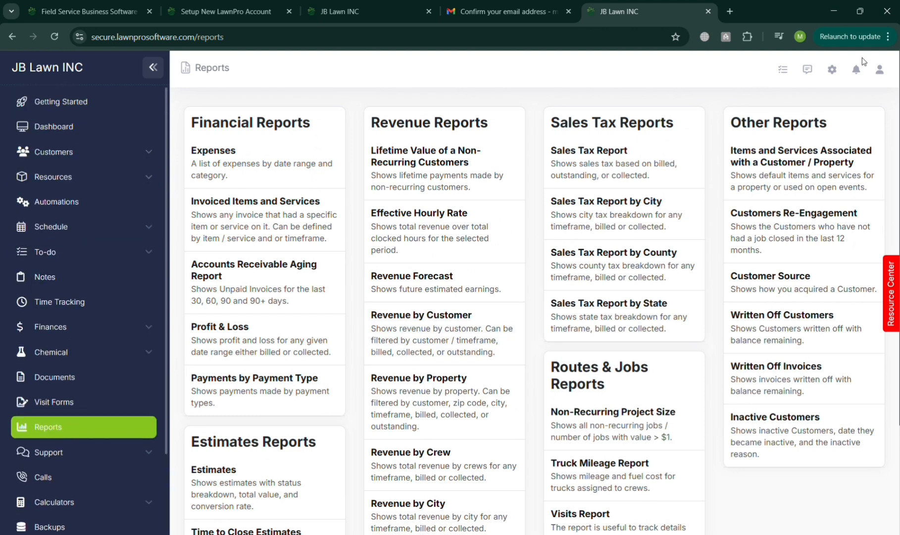